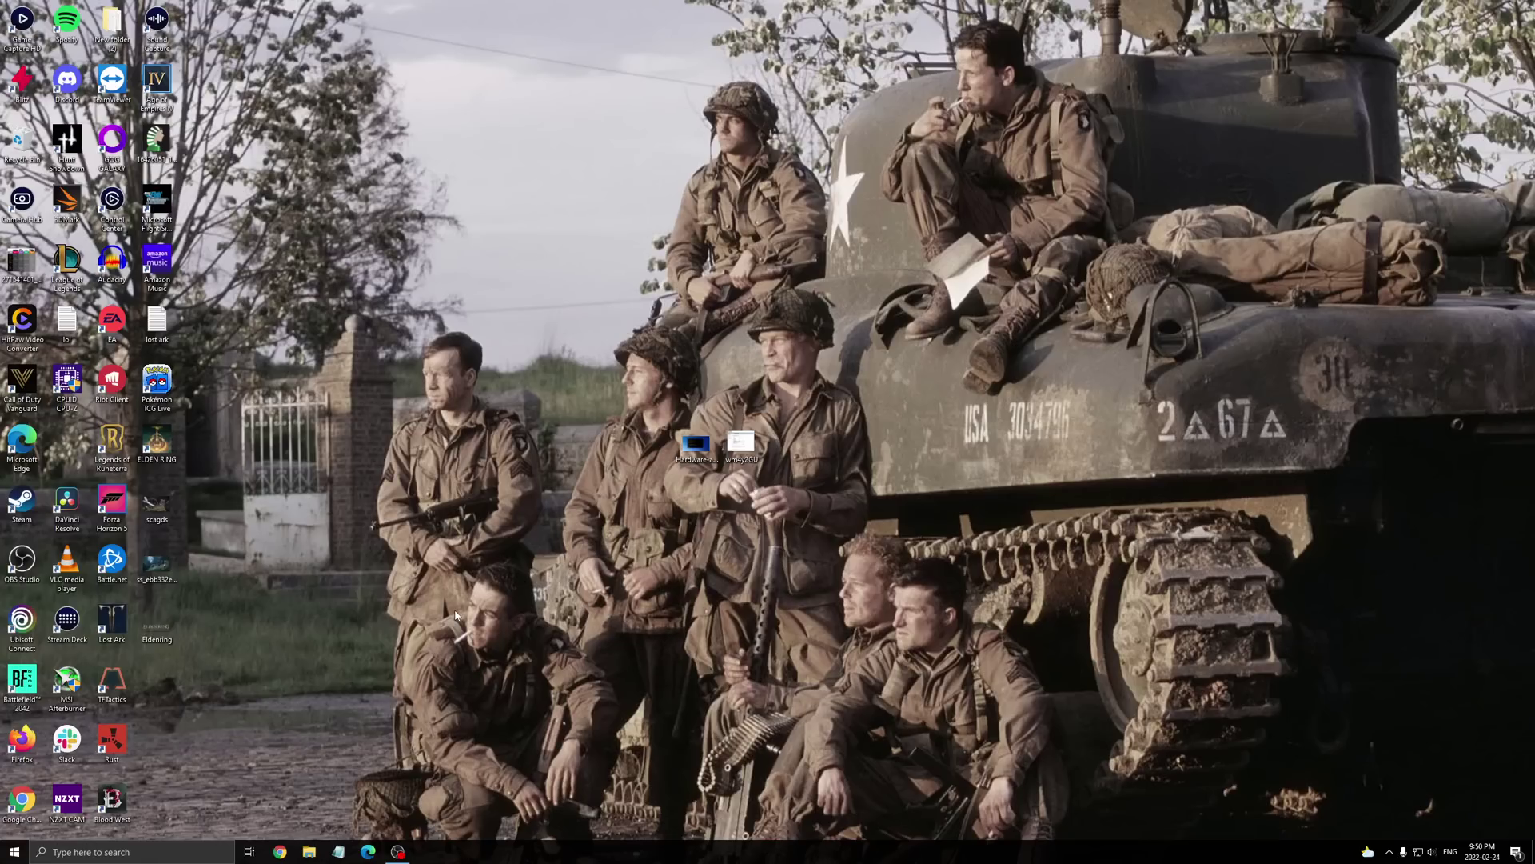
# Step: Open the Windows Game Mode settings and check the Game Mode, Xbox Game Bar and Captures pages
pyautogui.click(99, 852)
pyautogui.write('game mod')
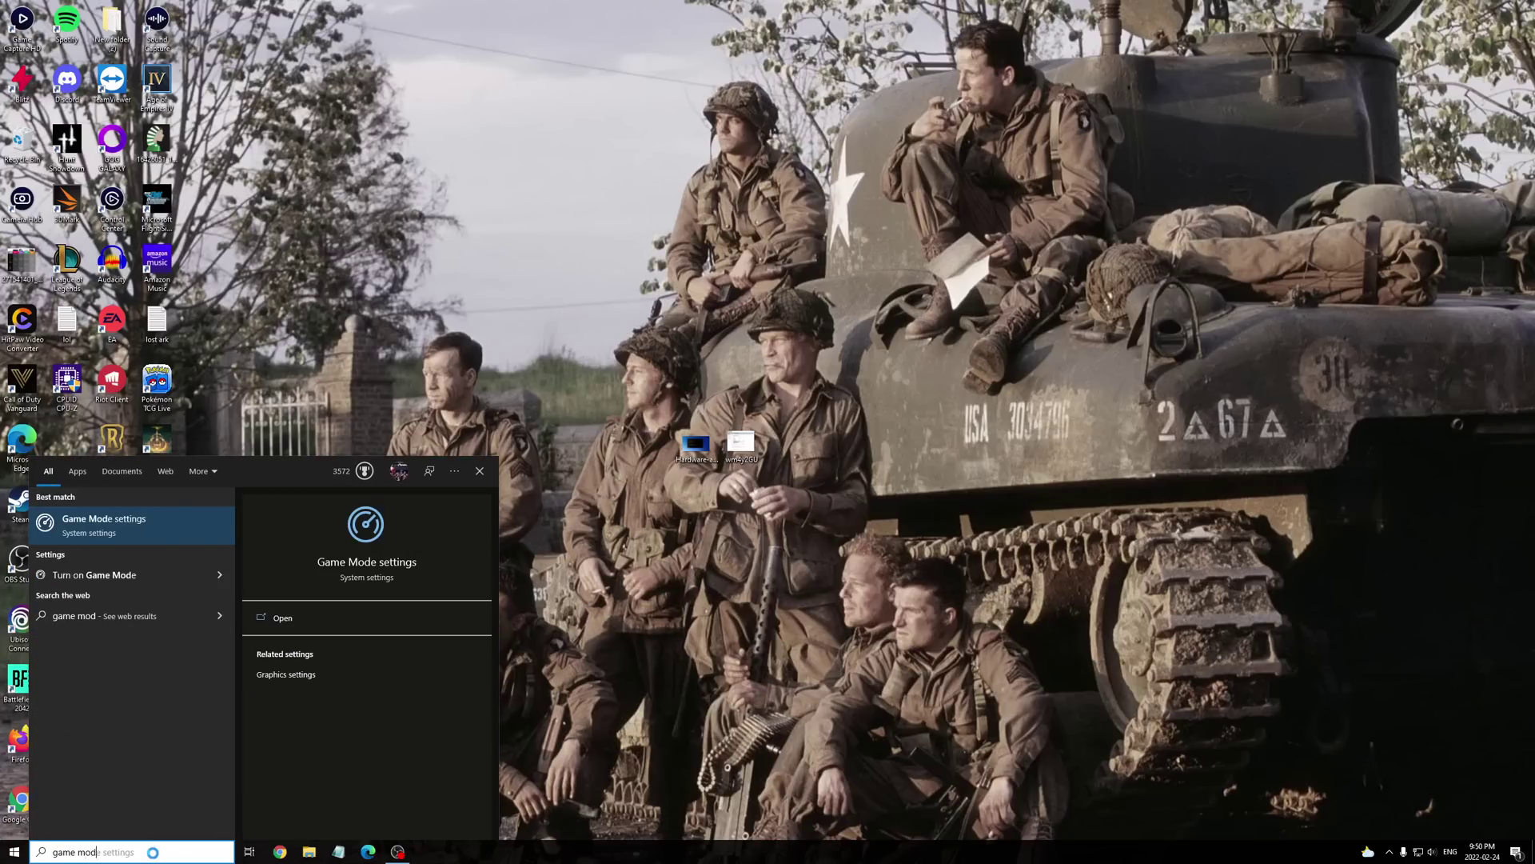
pyautogui.press('Return')
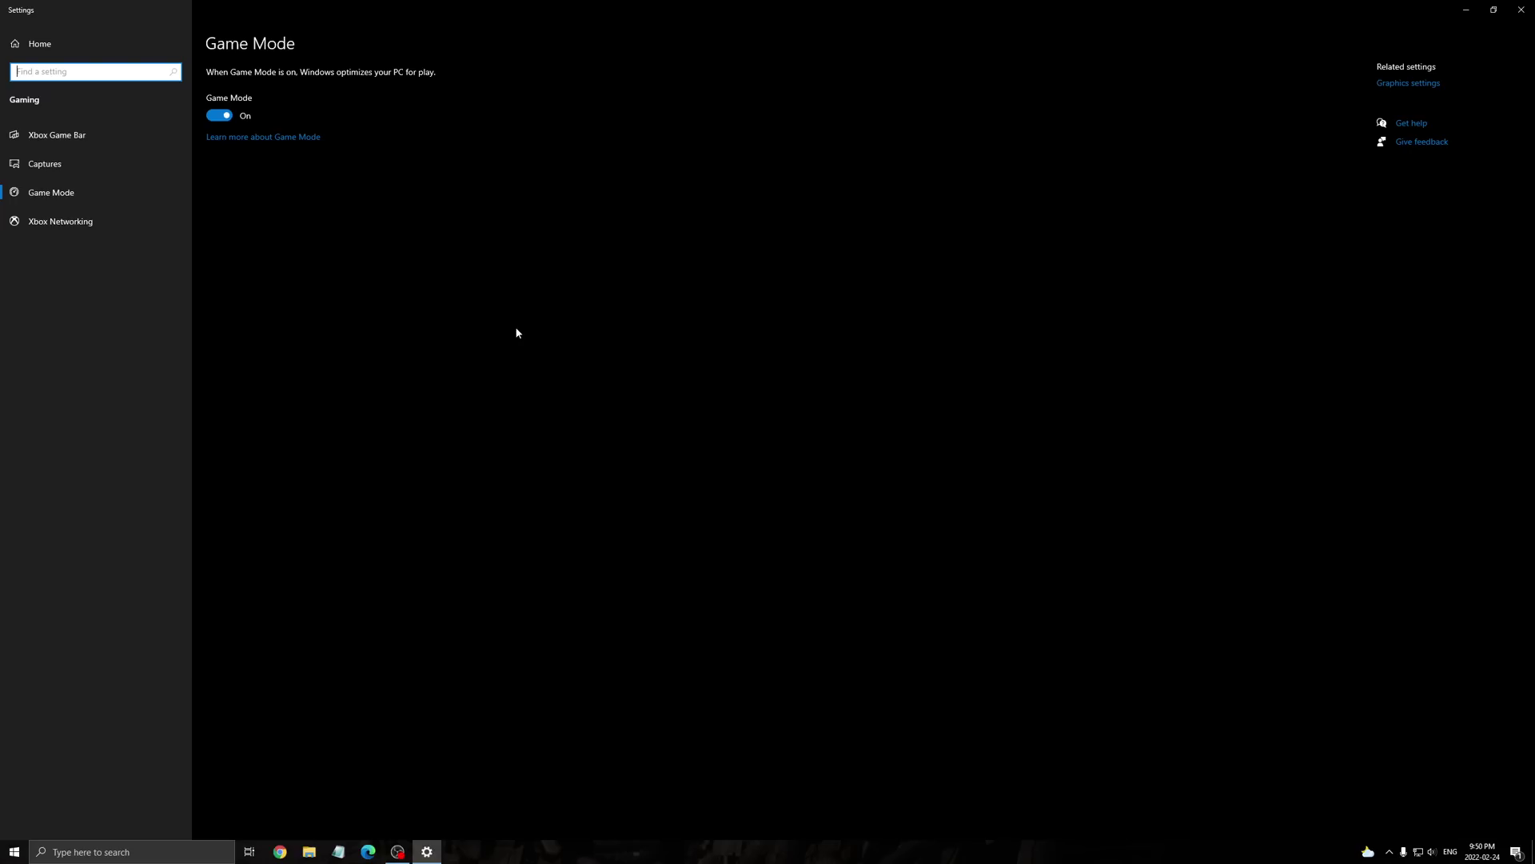
pyautogui.click(120, 136)
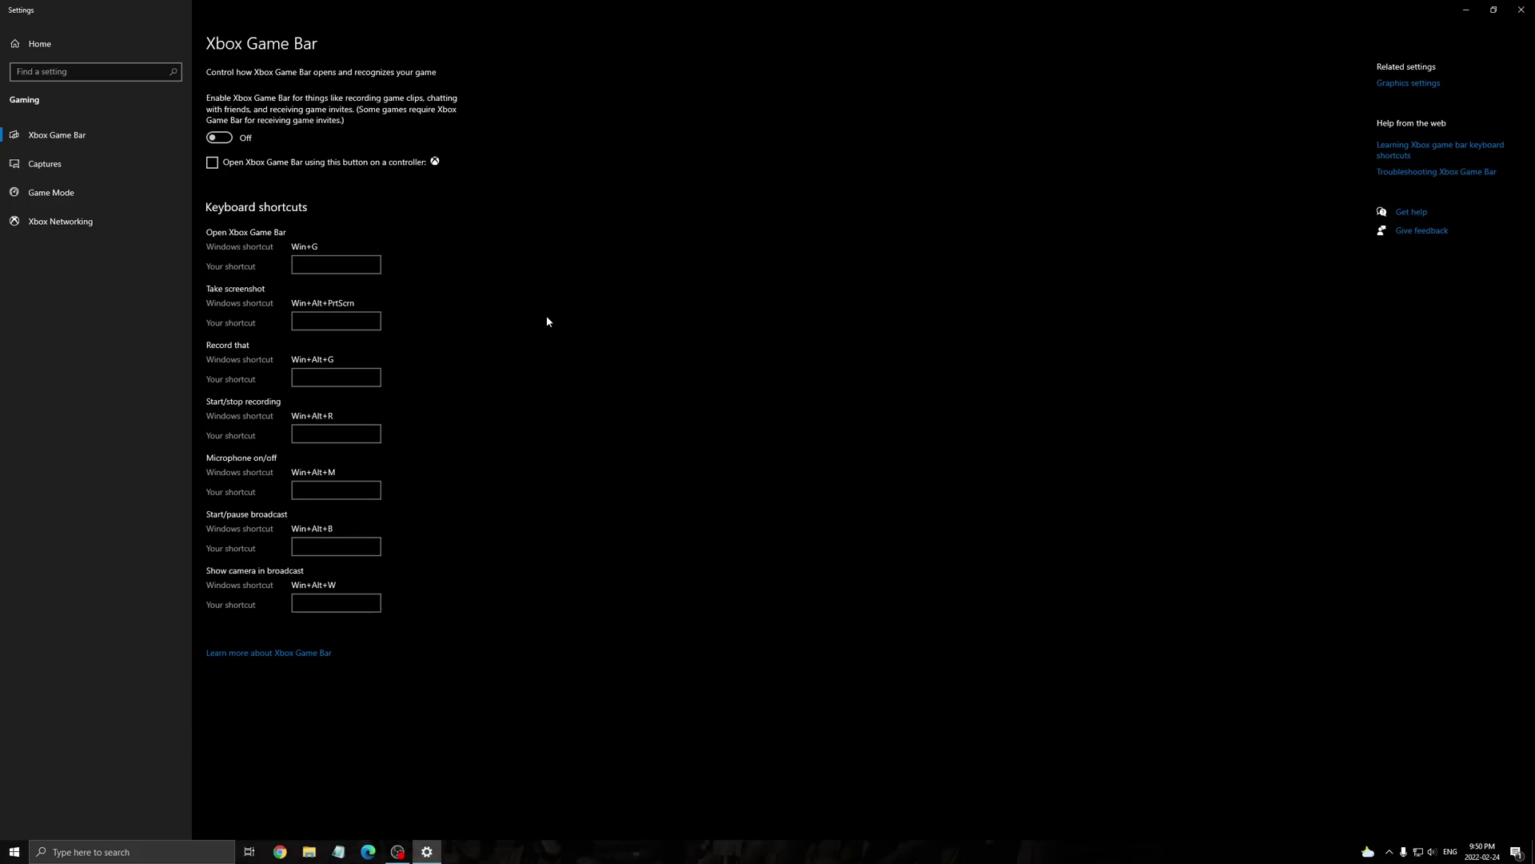
pyautogui.click(95, 171)
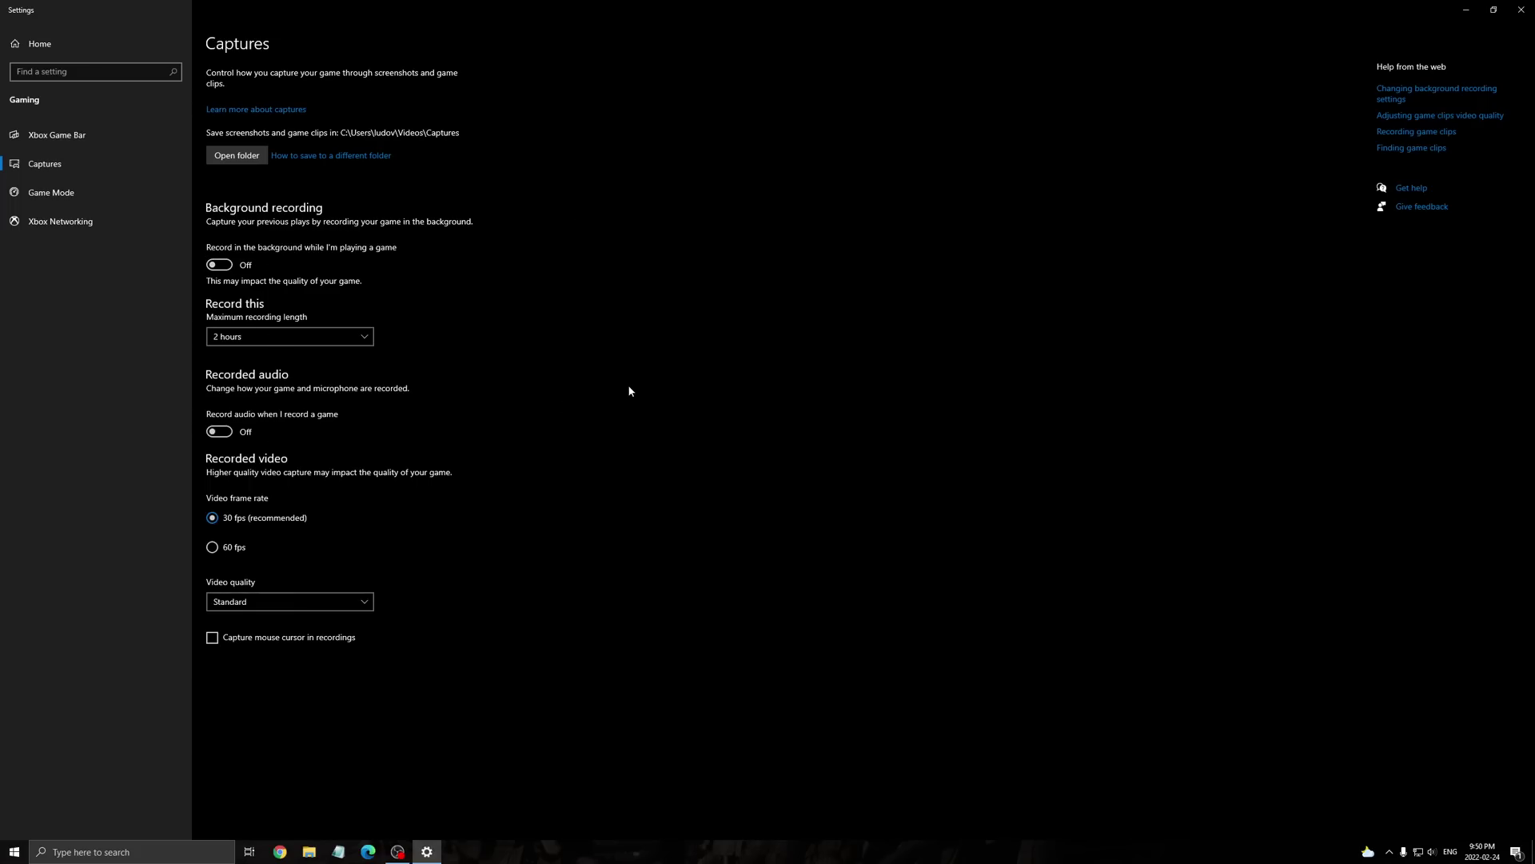
pyautogui.click(1527, 8)
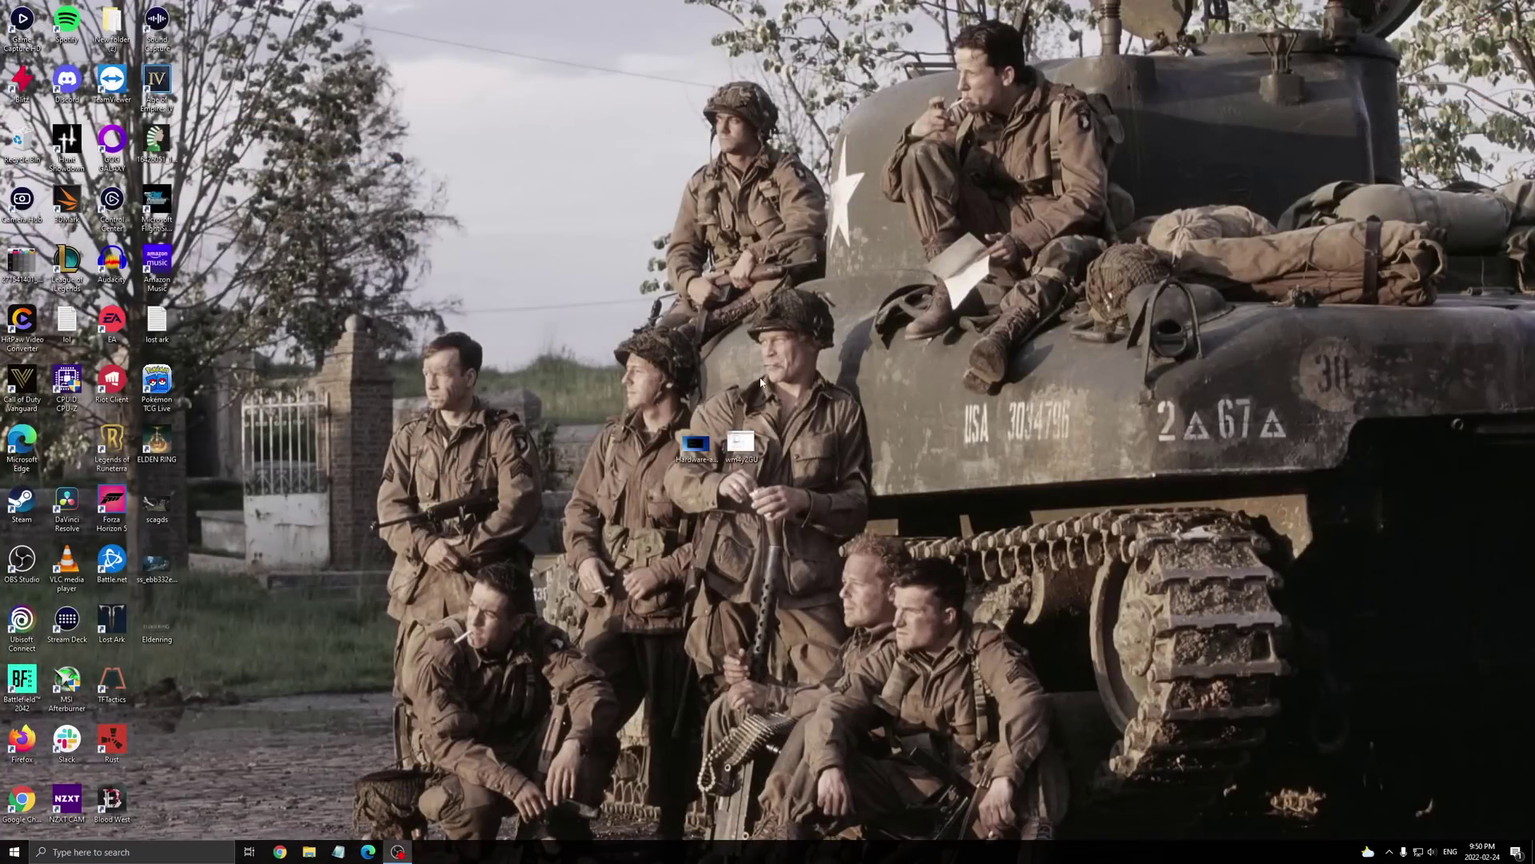
# Step: View the two desktop reference images on hardware-accelerated GPU scheduling and the NVIDIA Shader Cache Size setting
pyautogui.doubleClick(695, 447)
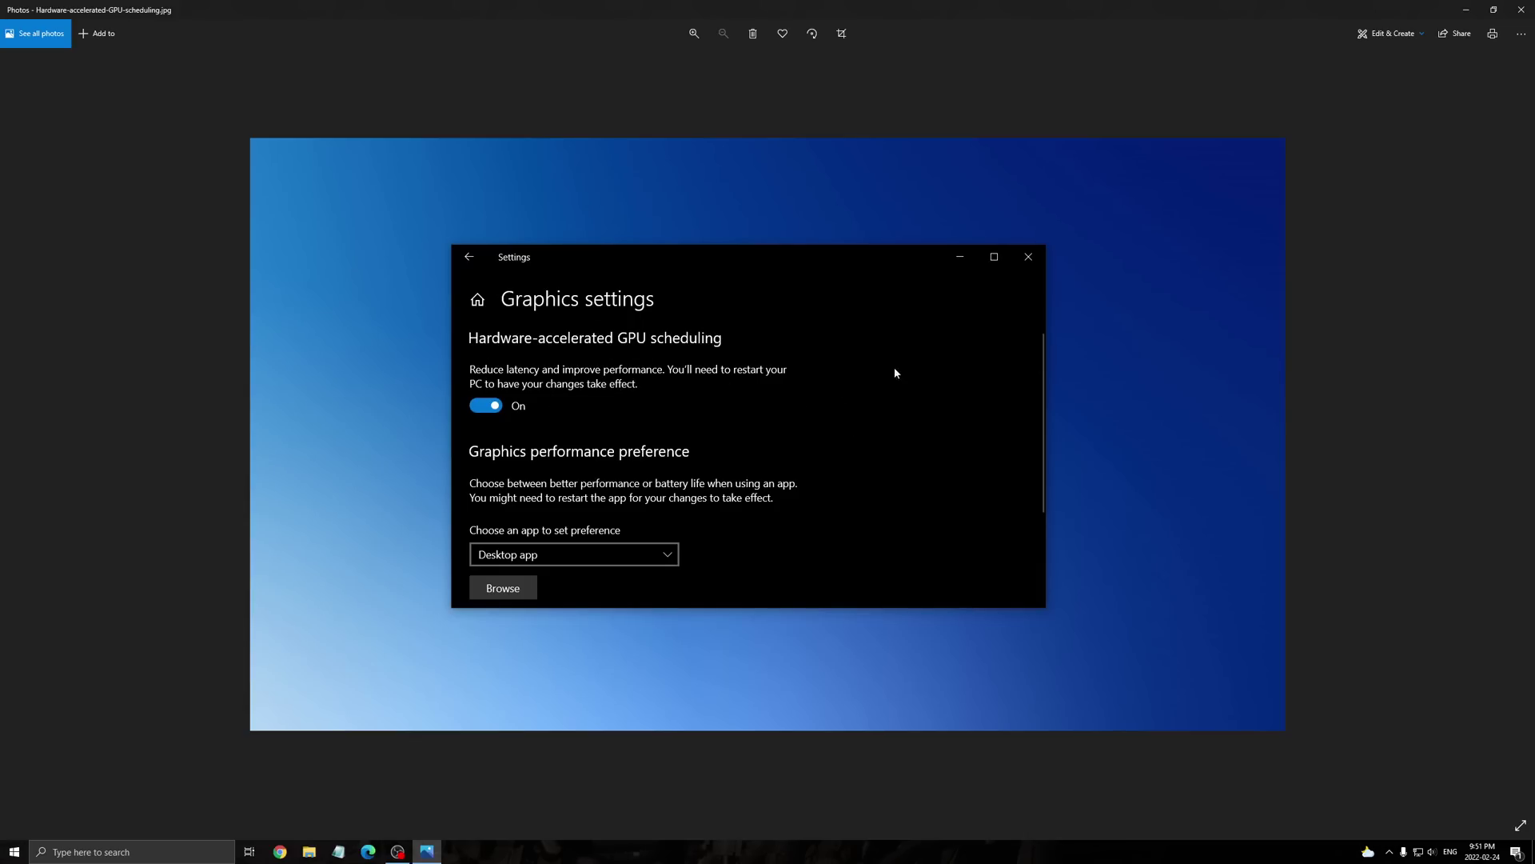
pyautogui.click(1521, 10)
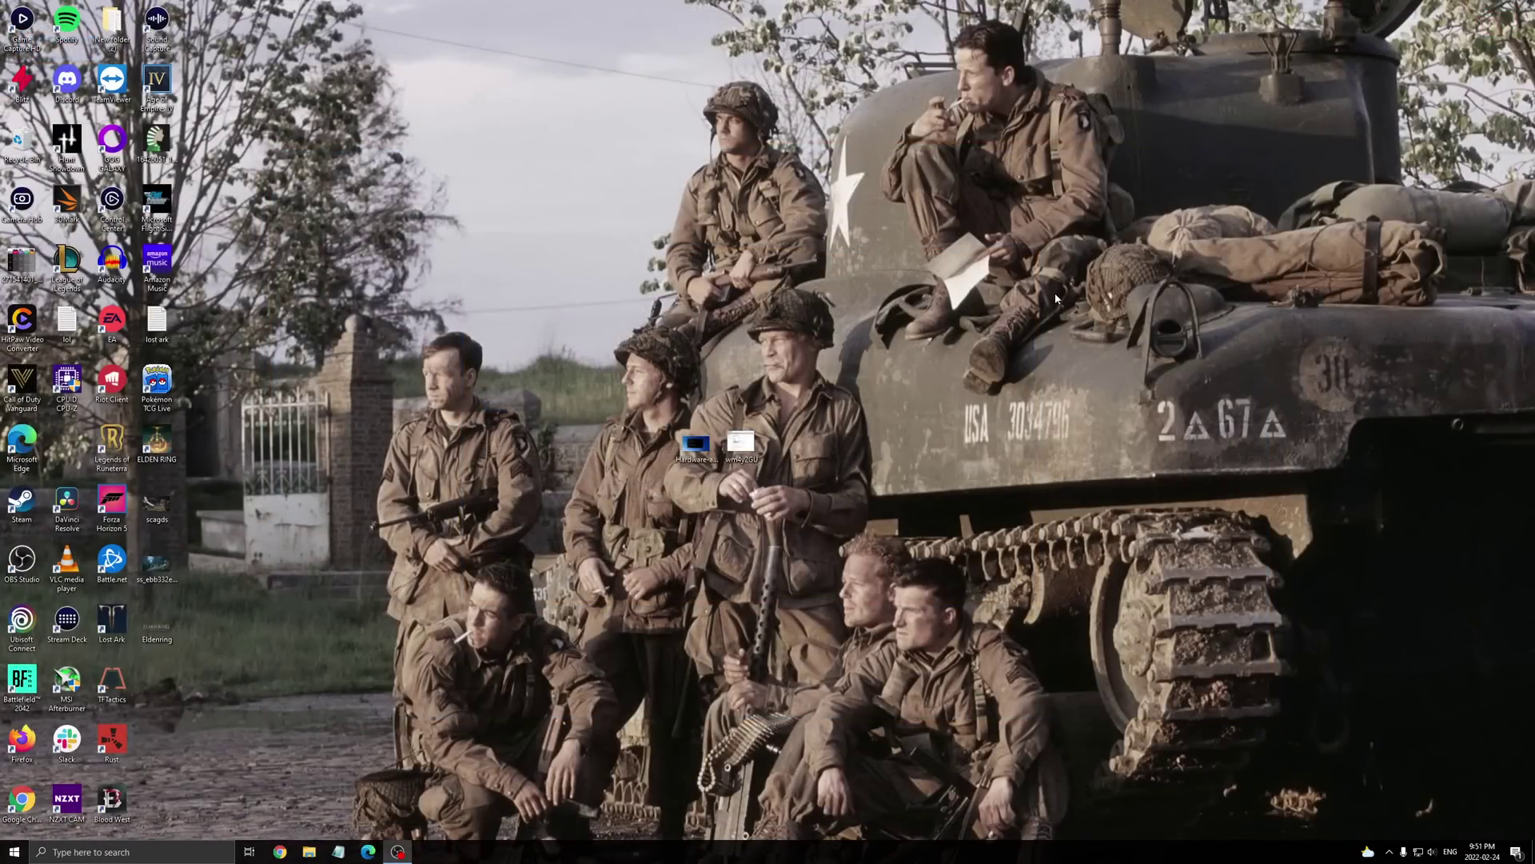
pyautogui.doubleClick(741, 445)
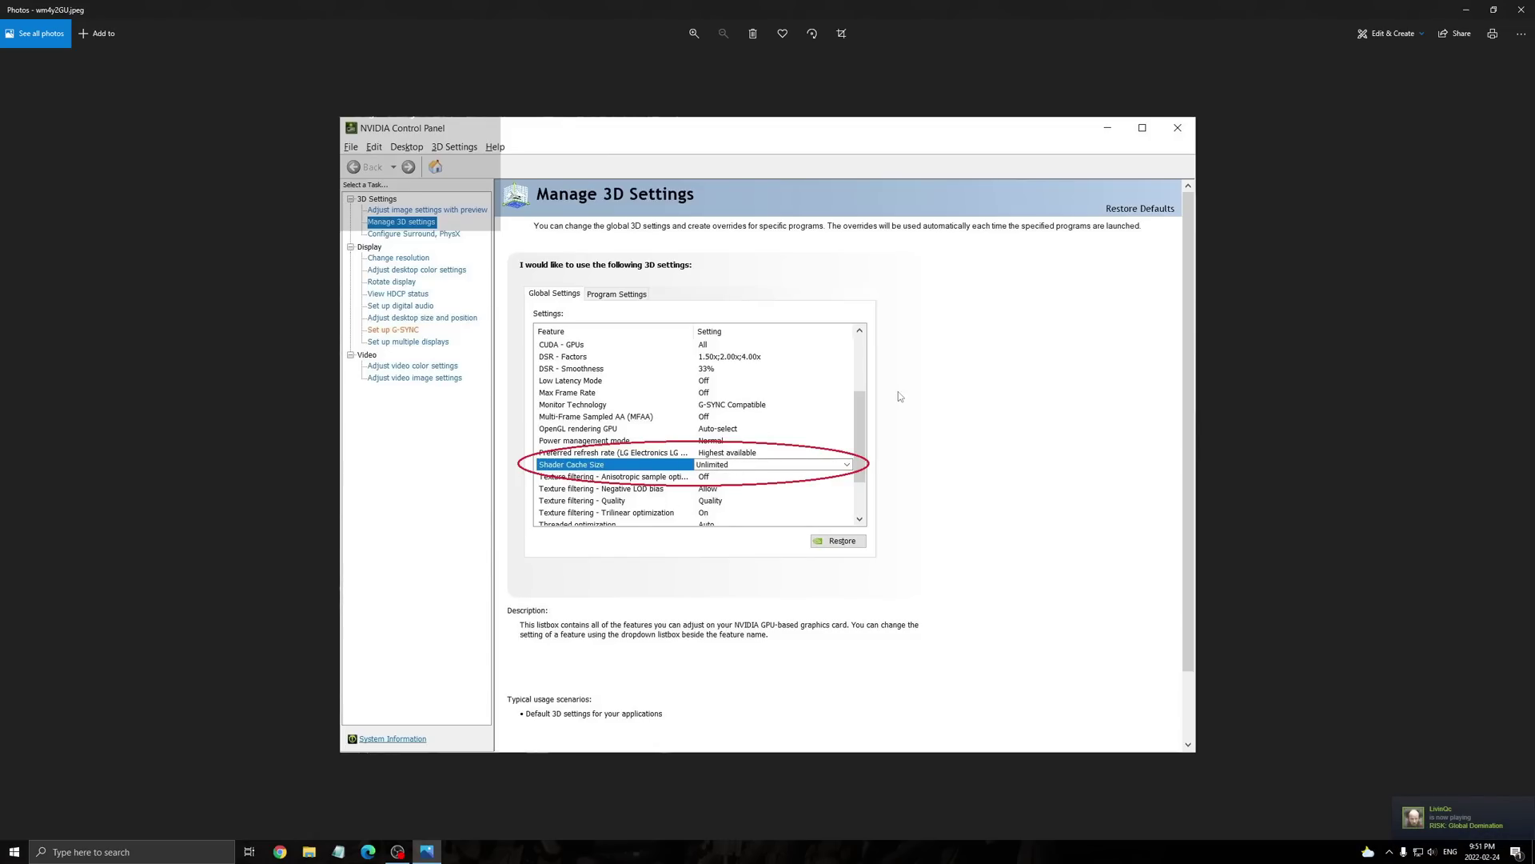
pyautogui.click(1522, 9)
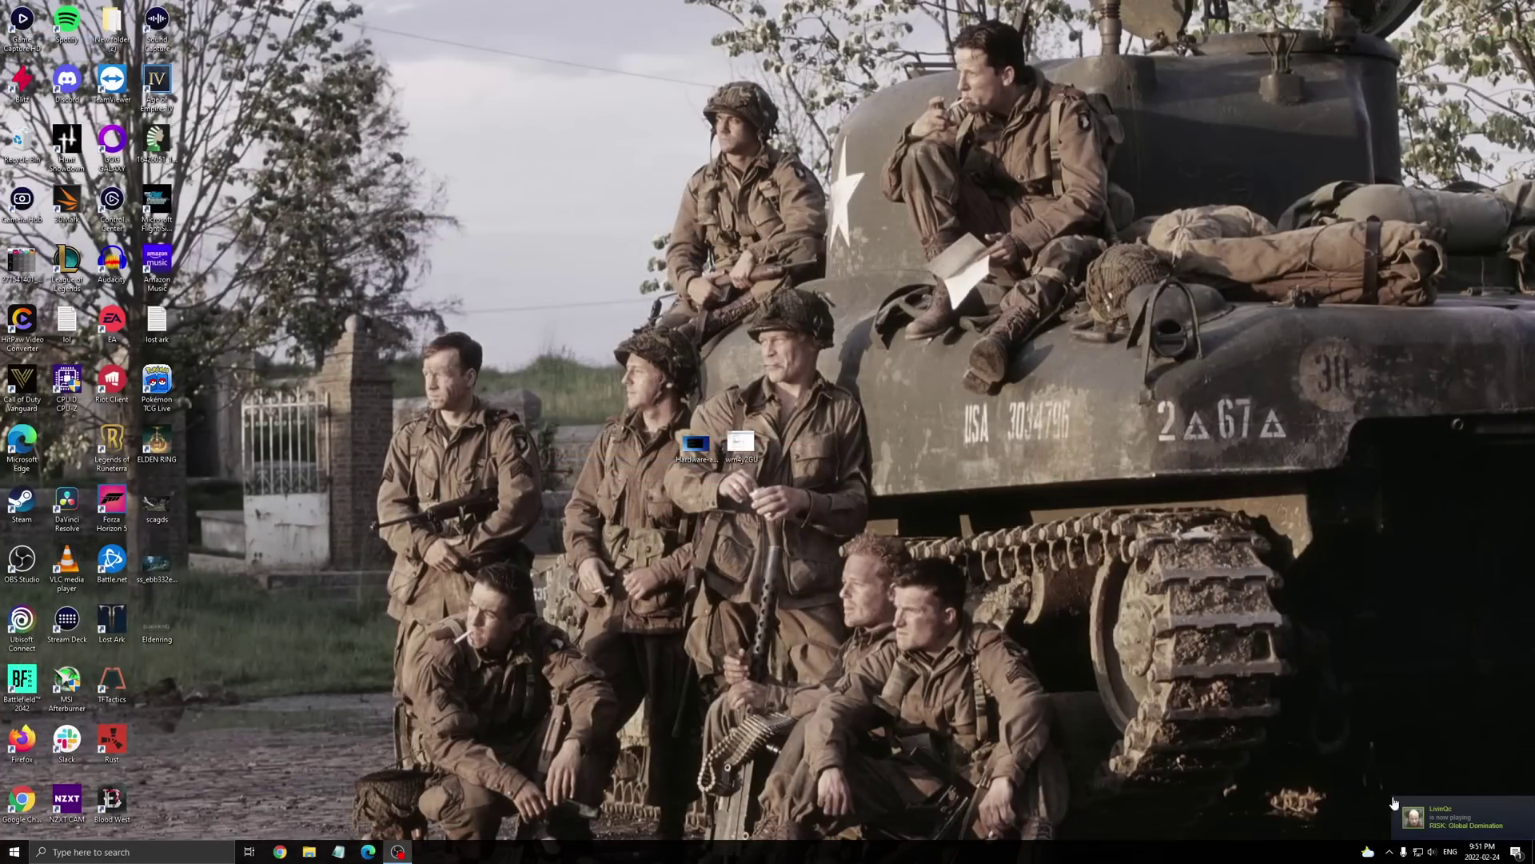
# Step: Switch to the AMD Radeon software and review the GPU, VRAM and fan tuning settings
pyautogui.click(1390, 851)
pyautogui.click(1401, 804)
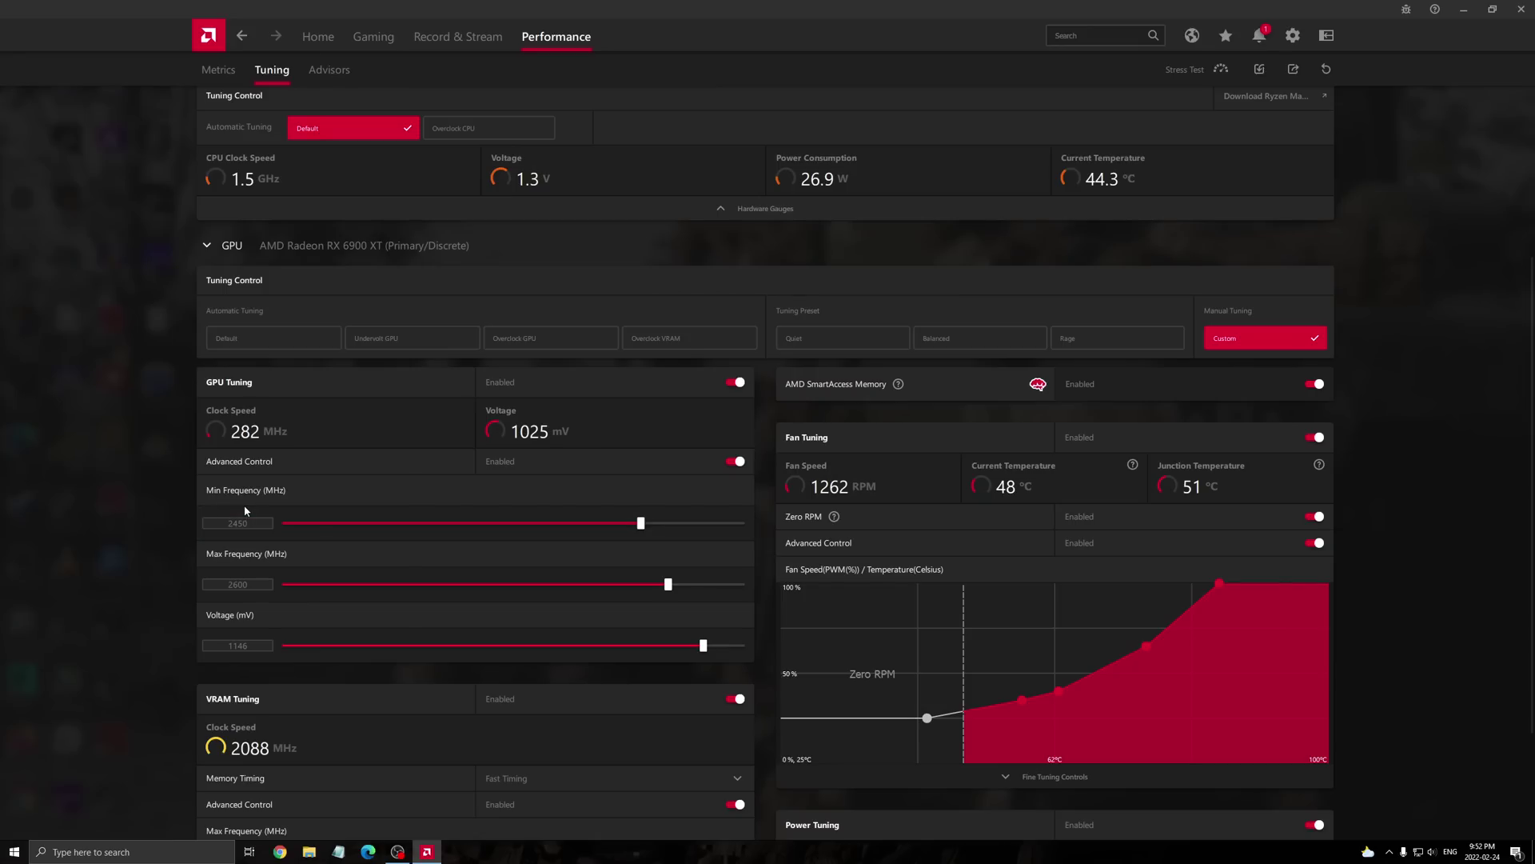
pyautogui.click(1522, 9)
# Step: In the Windows Graphics settings, find the eldenring application on this PC and add it to the performance preference list
pyautogui.click(160, 852)
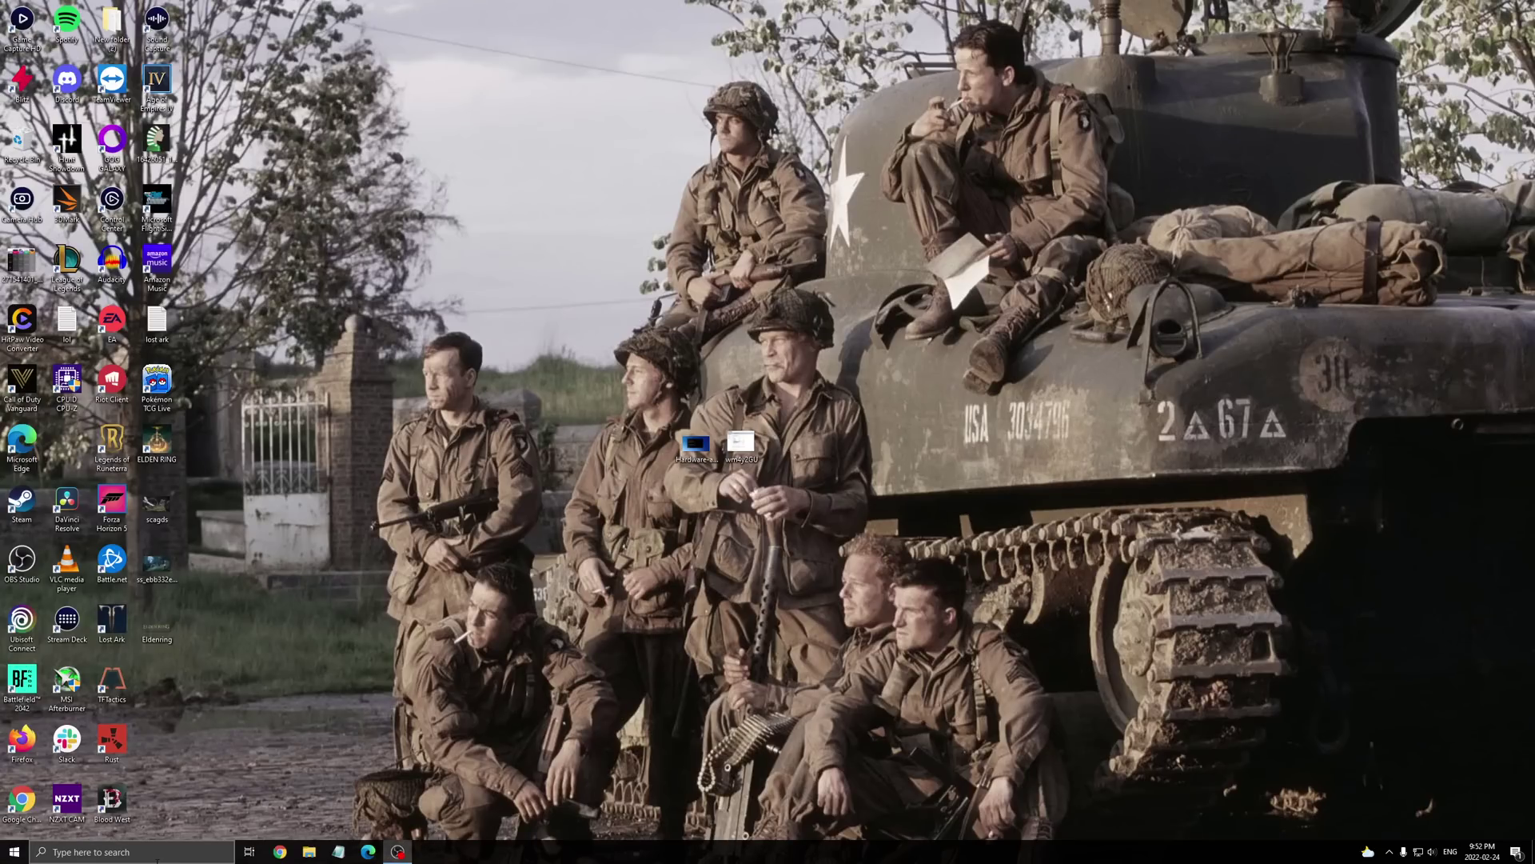
pyautogui.write('grap')
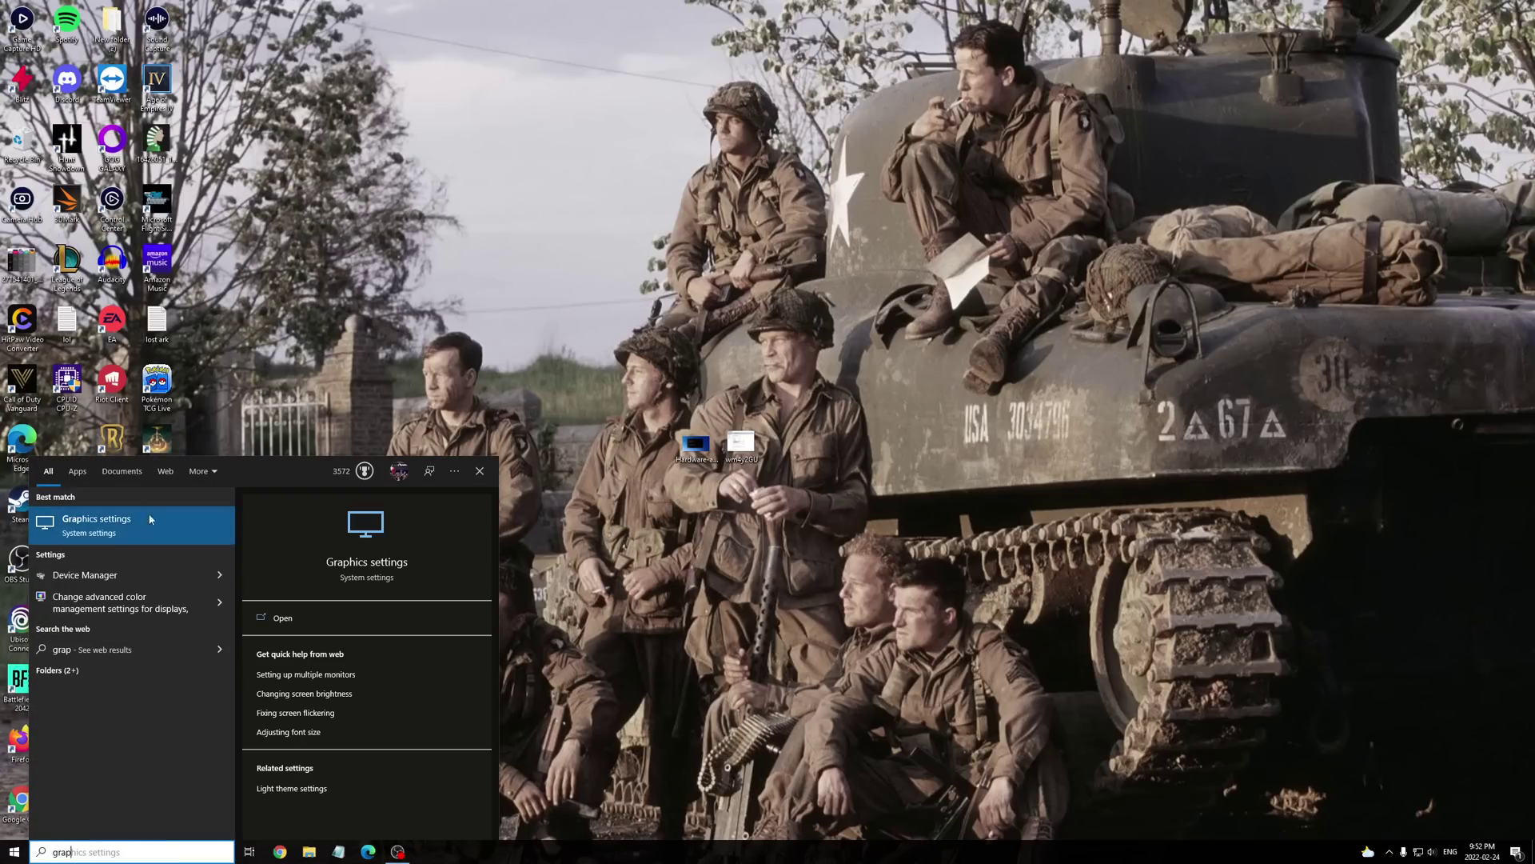
pyautogui.click(88, 527)
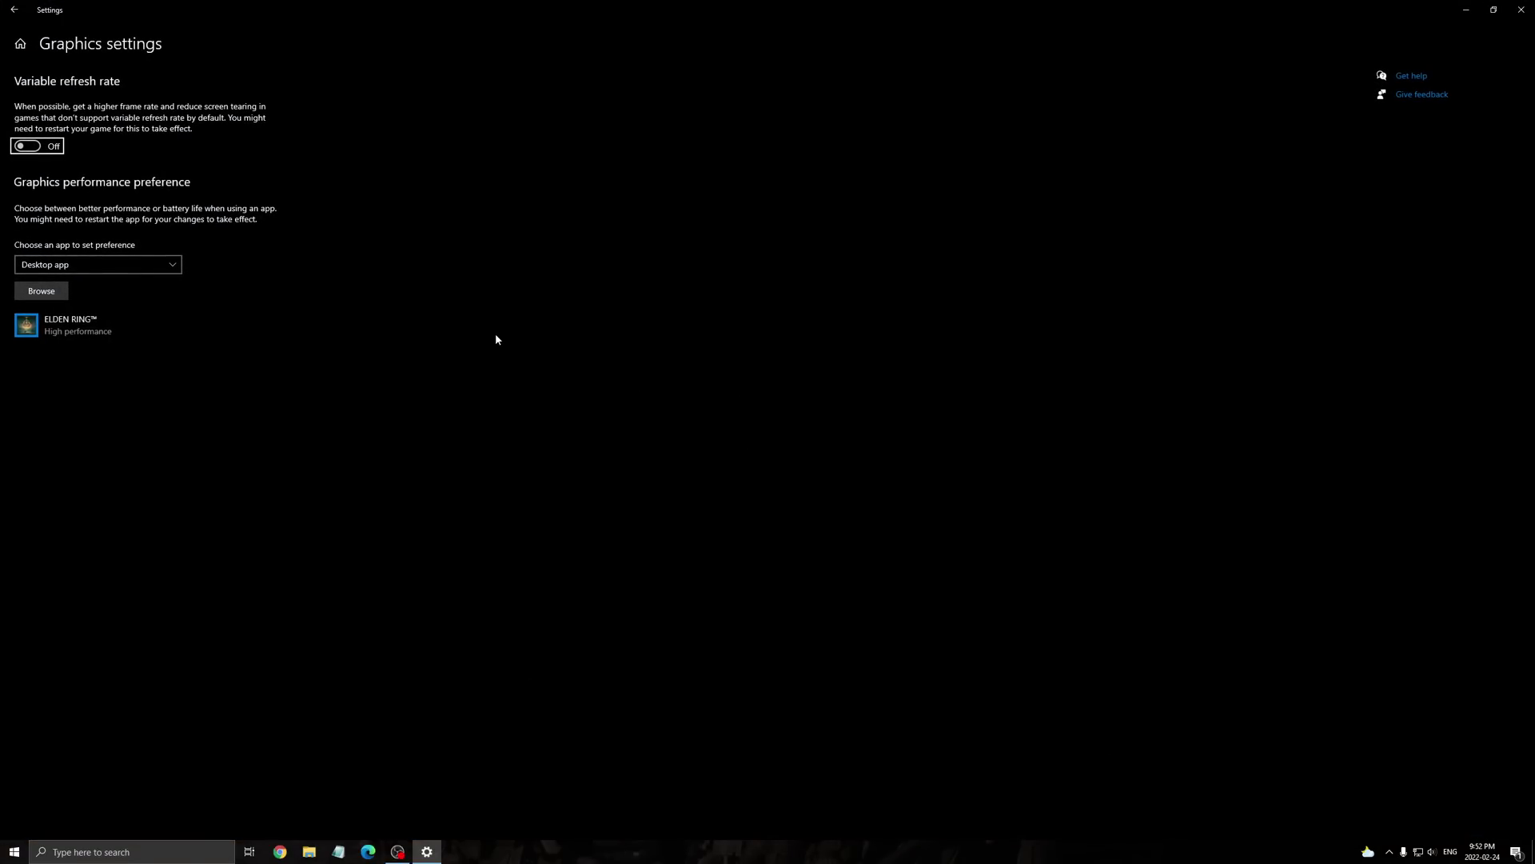
pyautogui.click(50, 293)
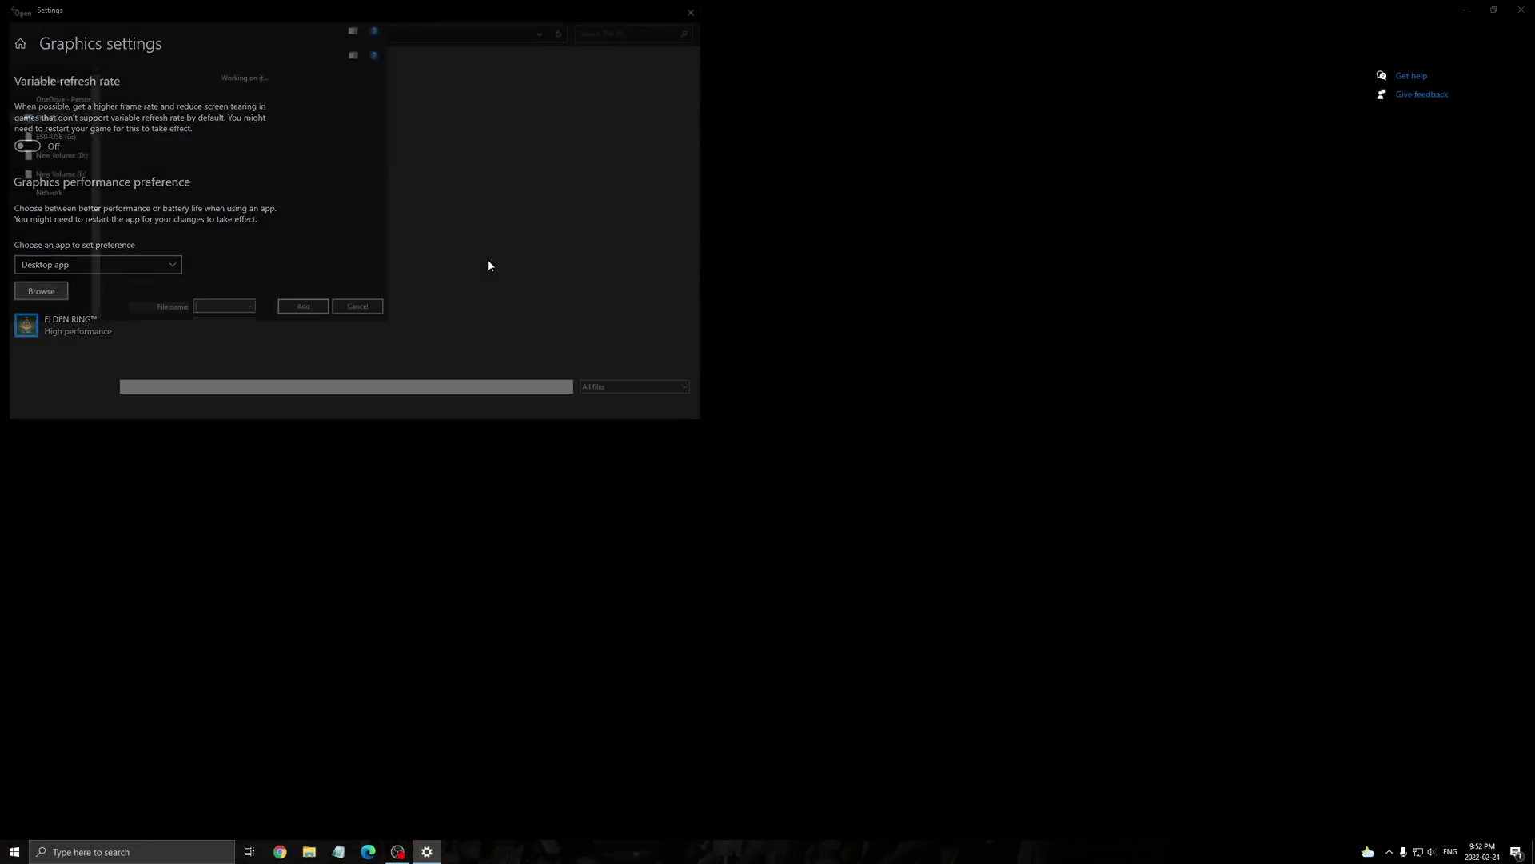
pyautogui.click(637, 30)
pyautogui.write('eldenmring')
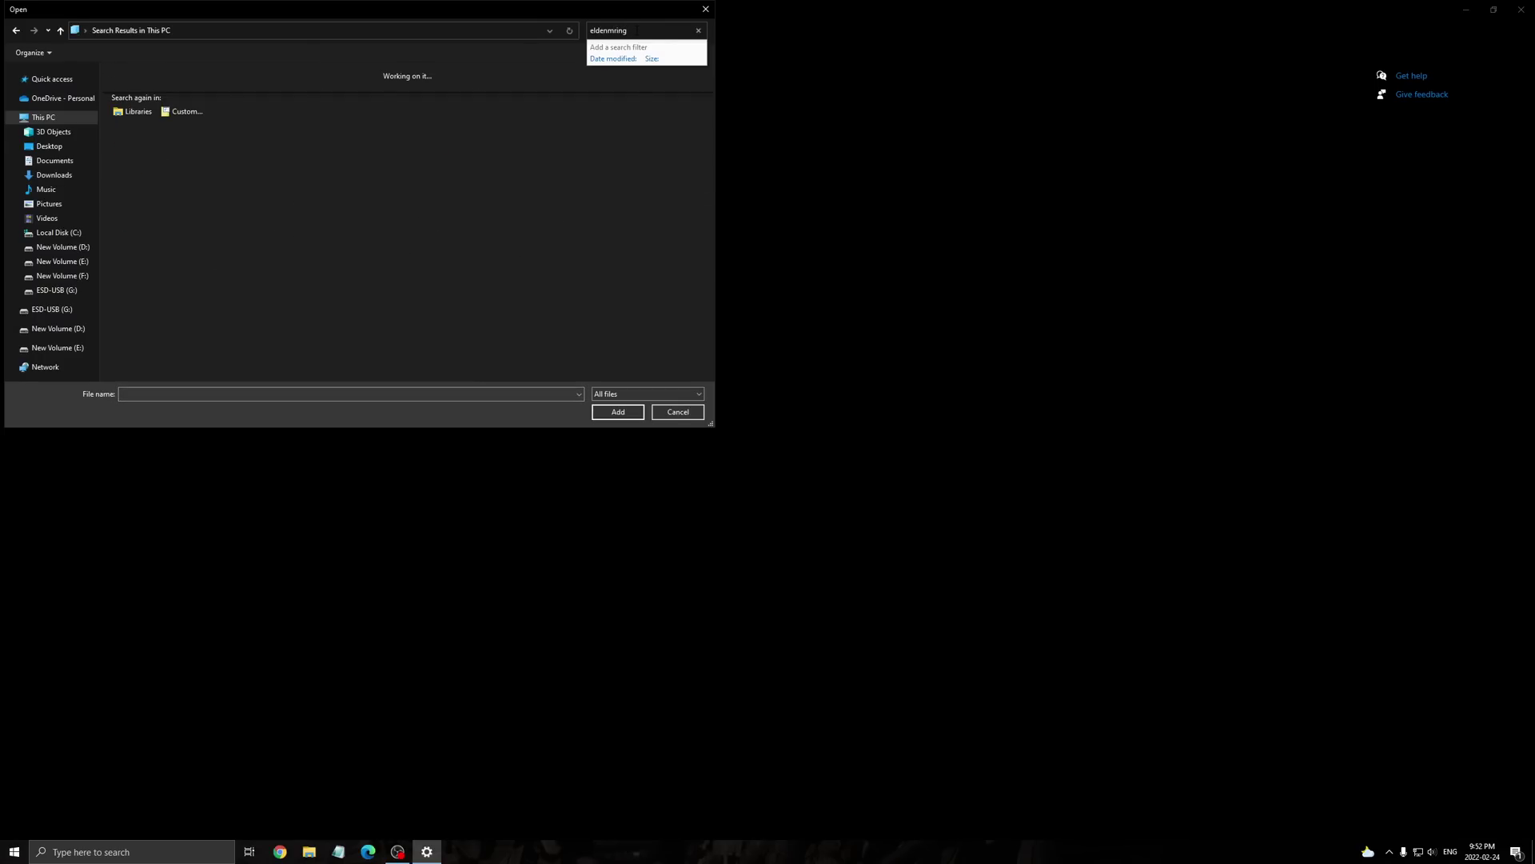
pyautogui.press('BackSpace')
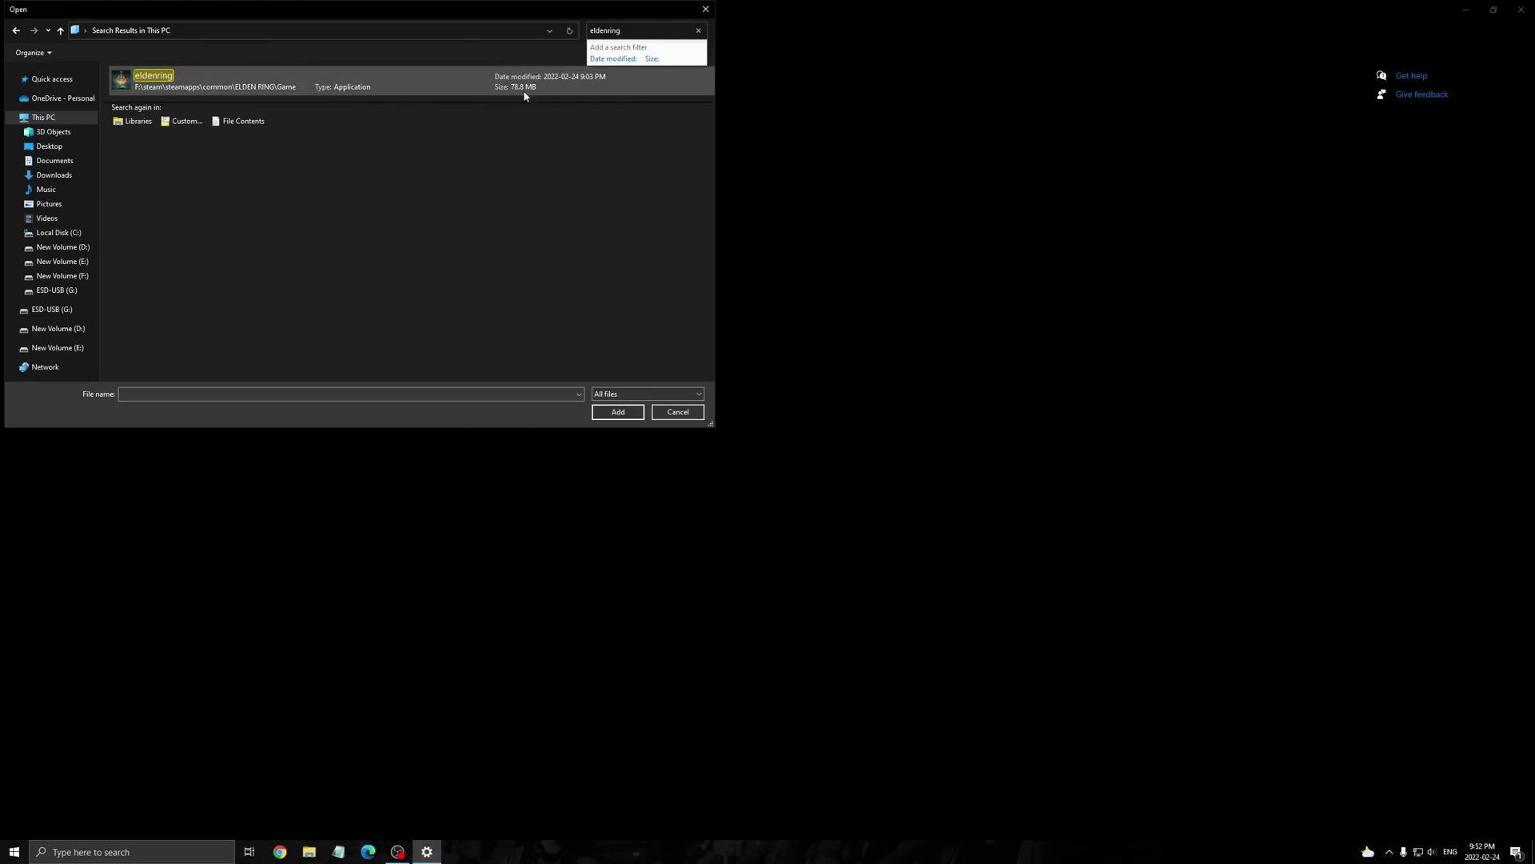
pyautogui.click(223, 92)
pyautogui.click(619, 412)
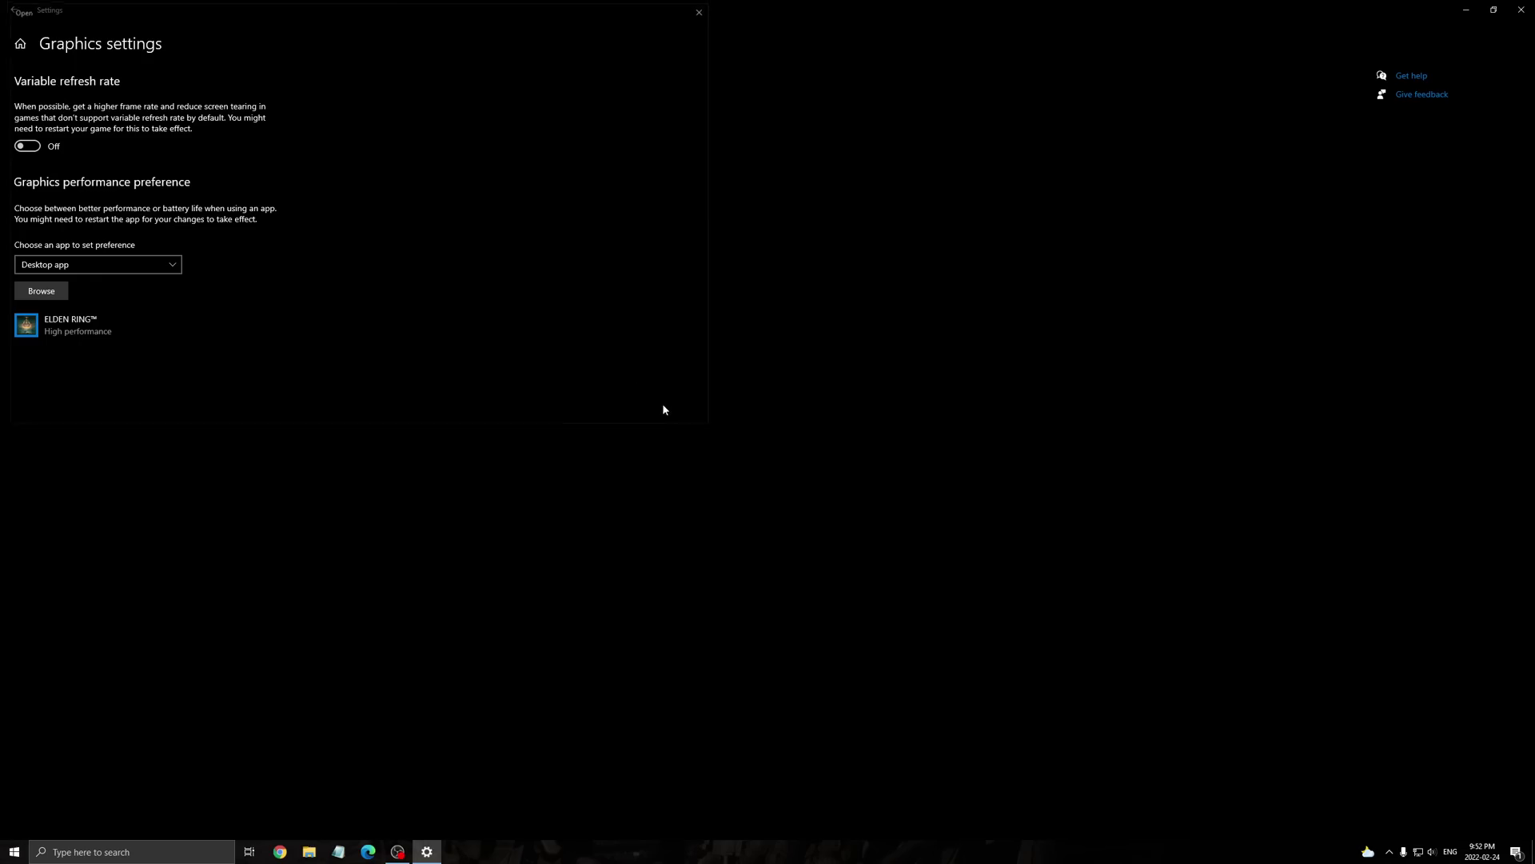
# Step: Save High performance as the graphics preference for ELDEN RING and close the settings
pyautogui.click(61, 324)
pyautogui.click(190, 386)
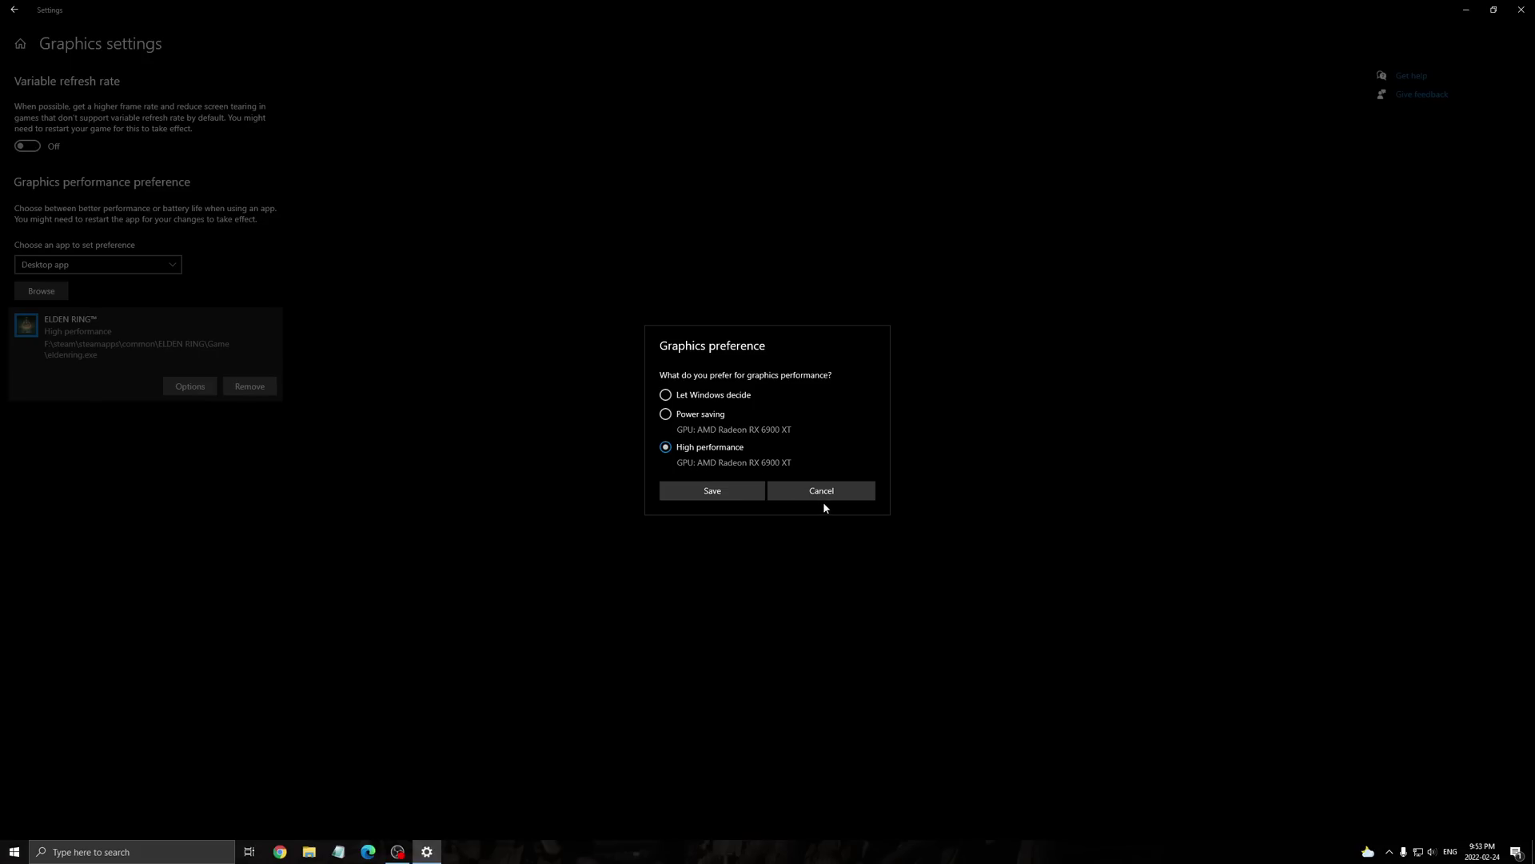
pyautogui.click(761, 492)
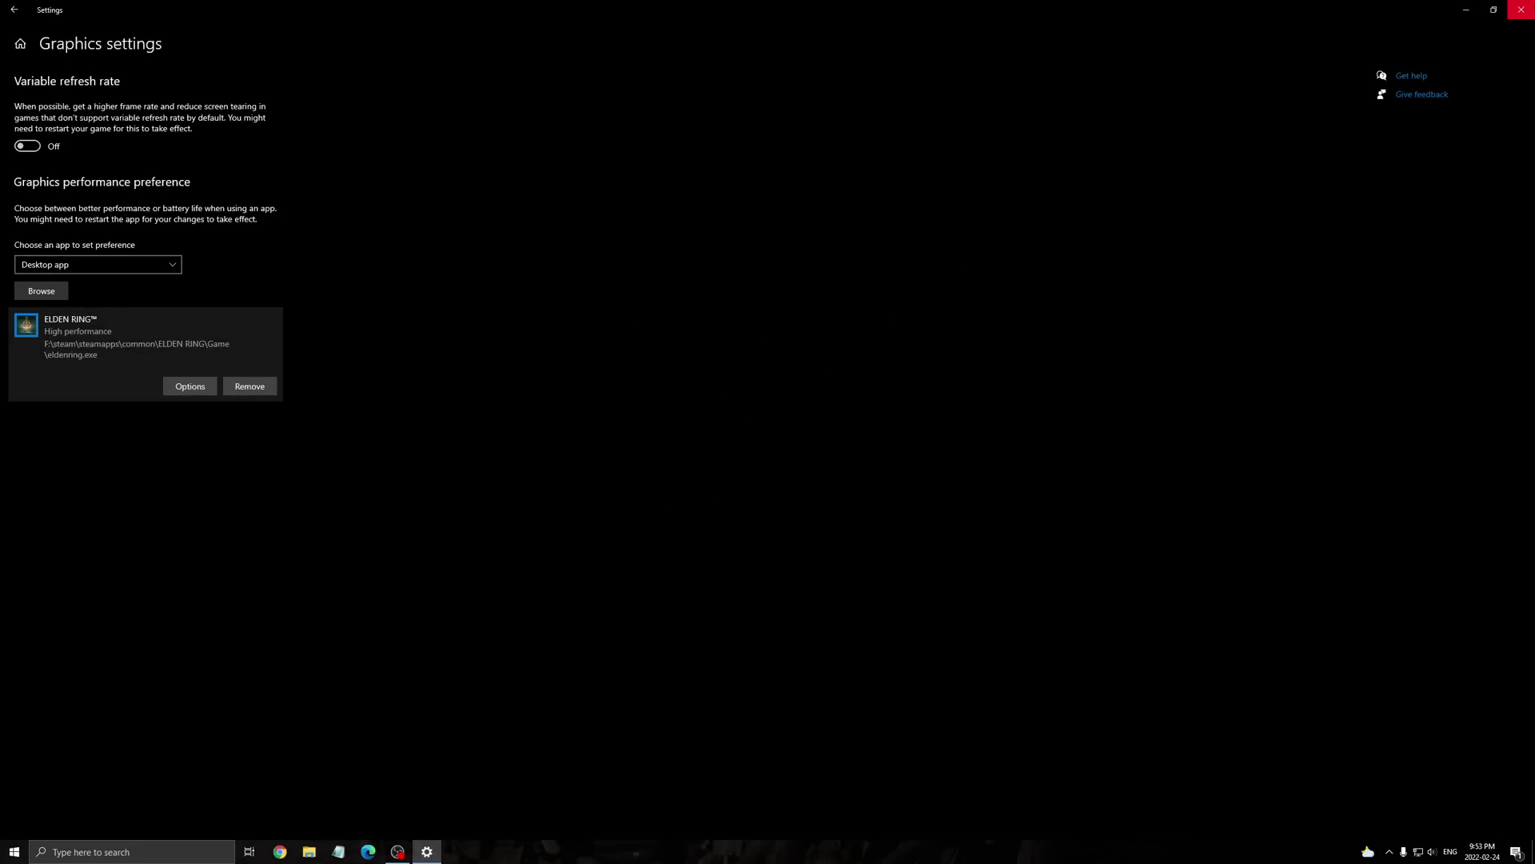
pyautogui.click(1521, 10)
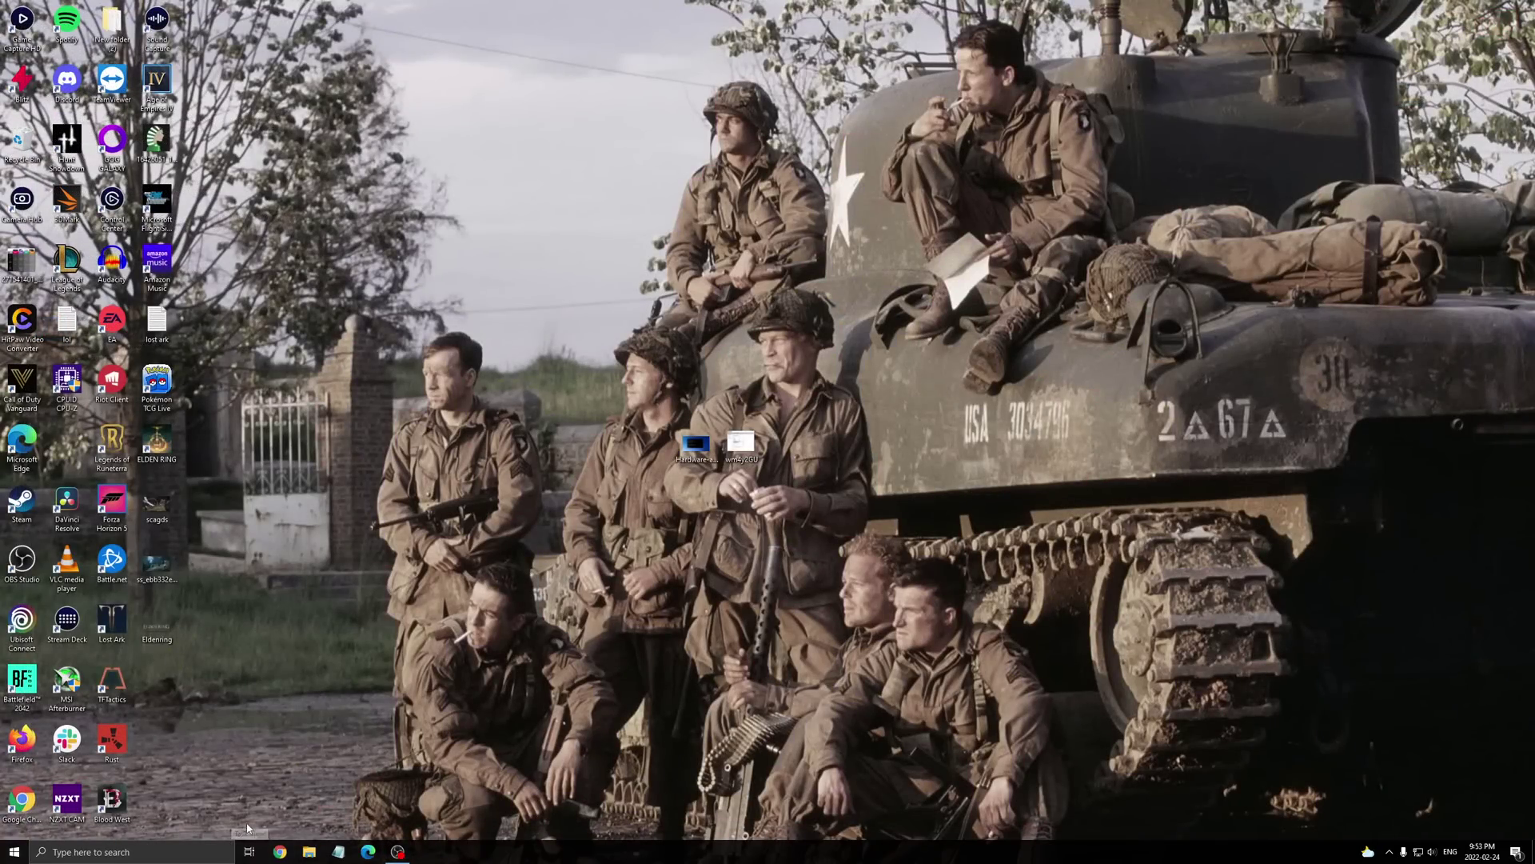
# Step: Open the Windows power plan settings and check which plan is selected in Power Options
pyautogui.click(143, 853)
pyautogui.write('power plan')
pyautogui.press('Return')
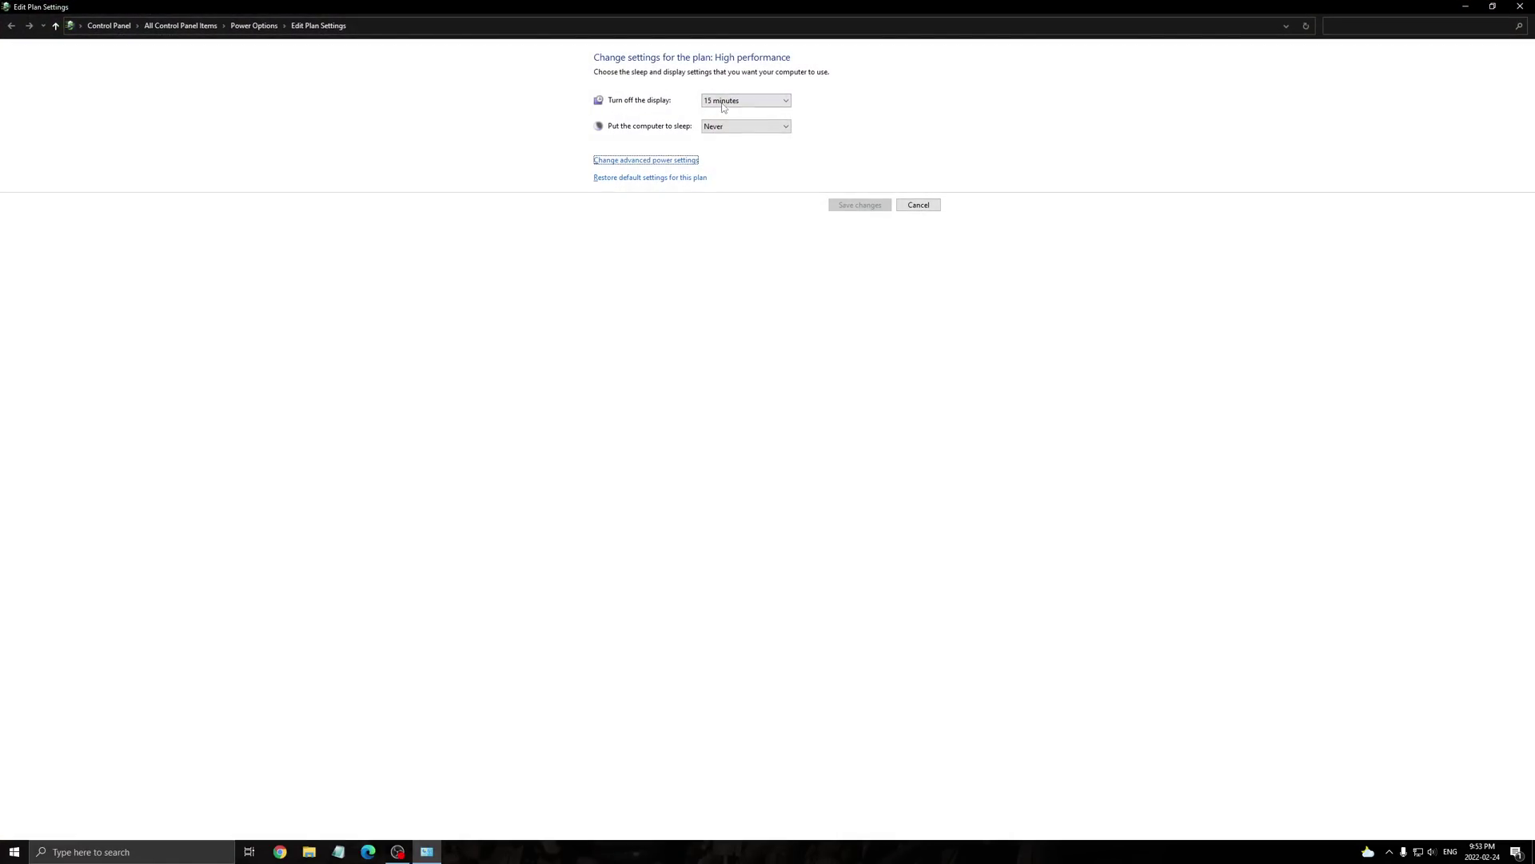
pyautogui.click(254, 26)
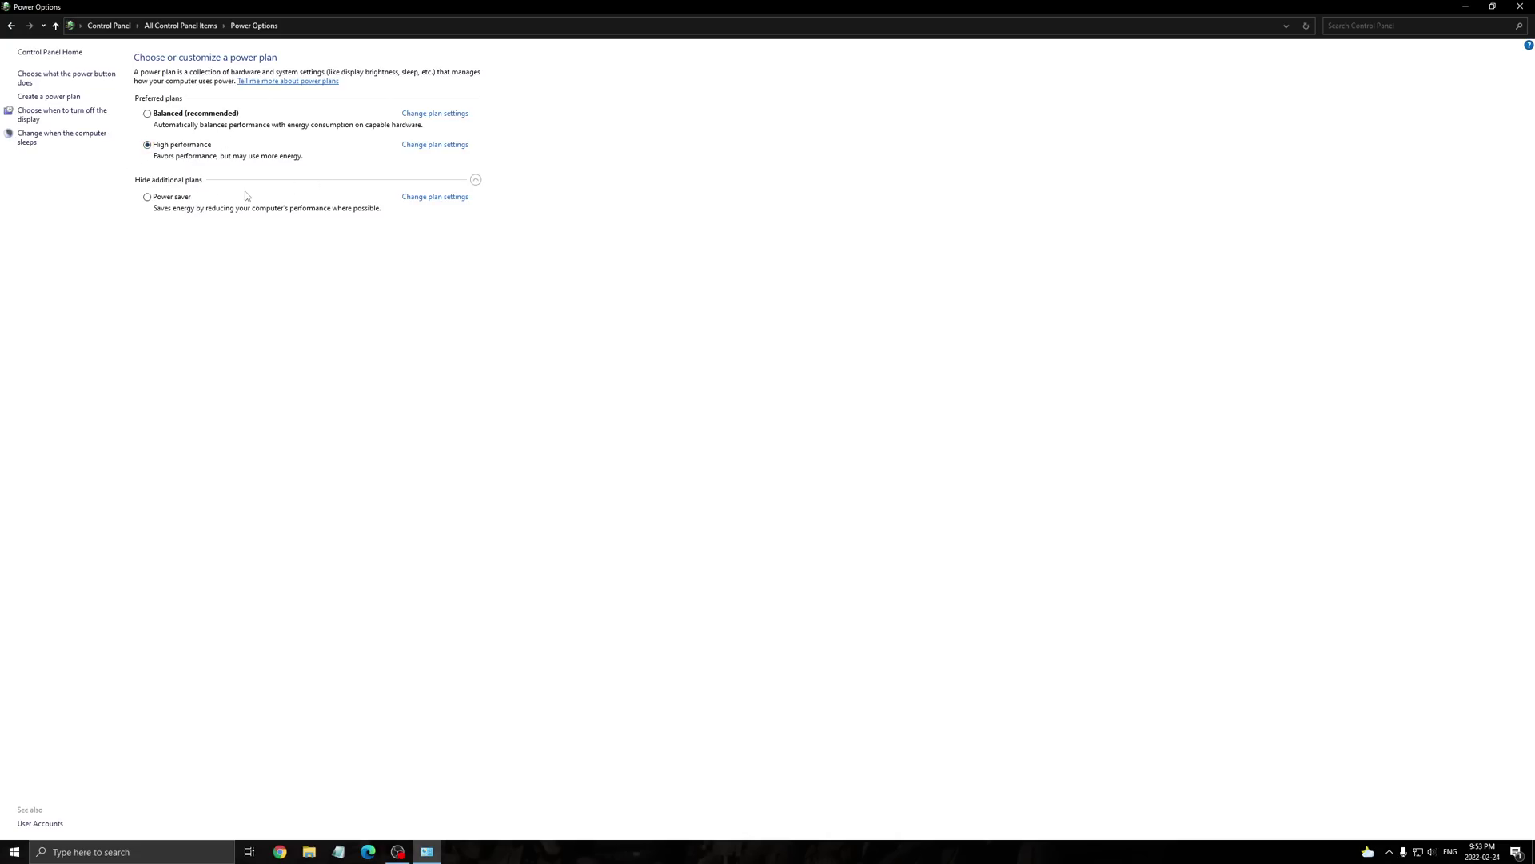
pyautogui.click(1520, 6)
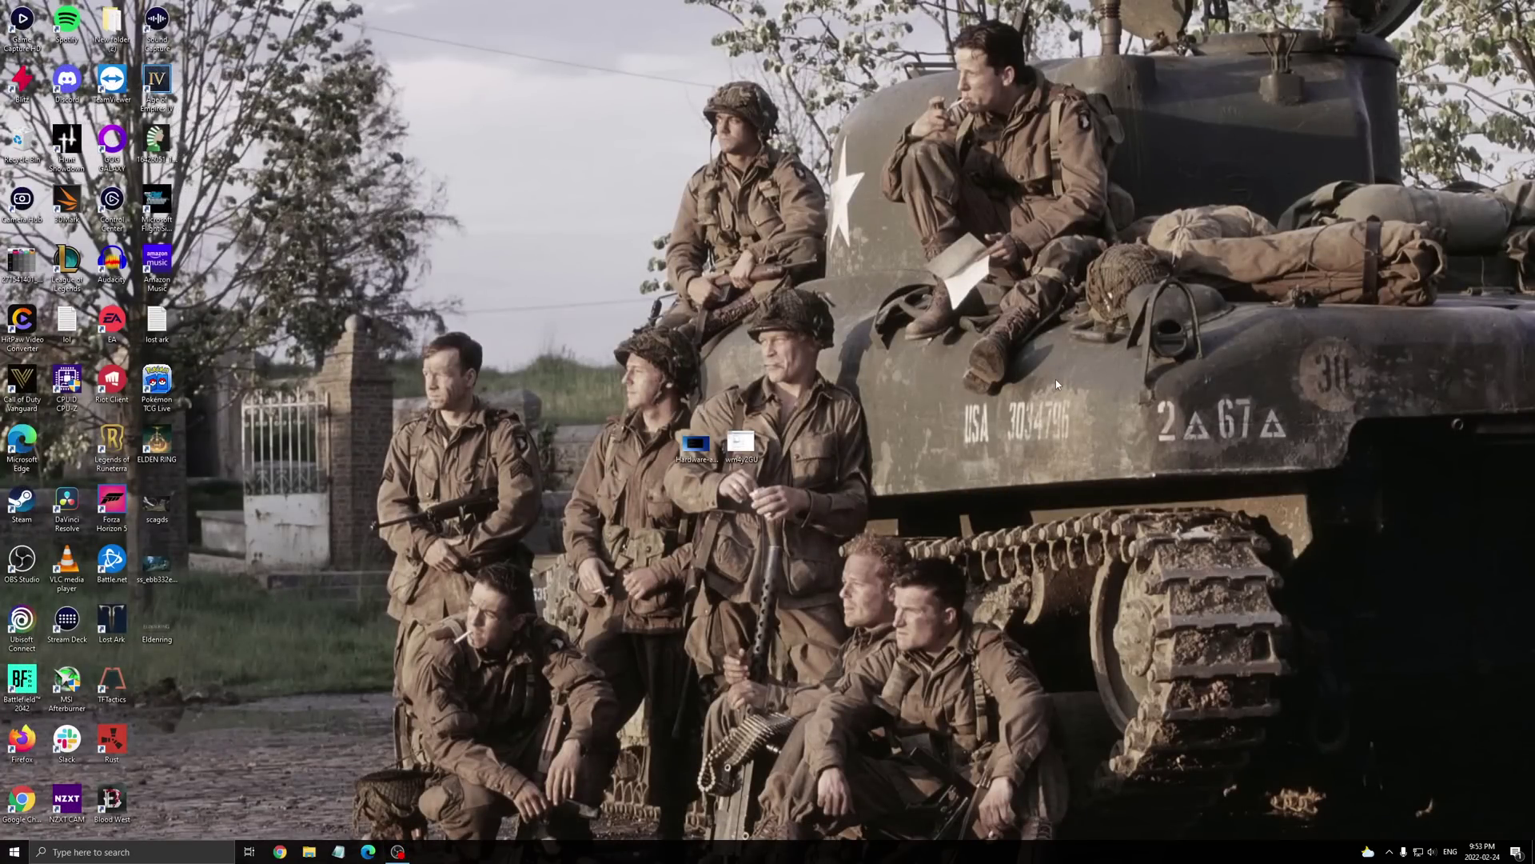
# Step: Check the background apps running in the system tray
pyautogui.click(1389, 852)
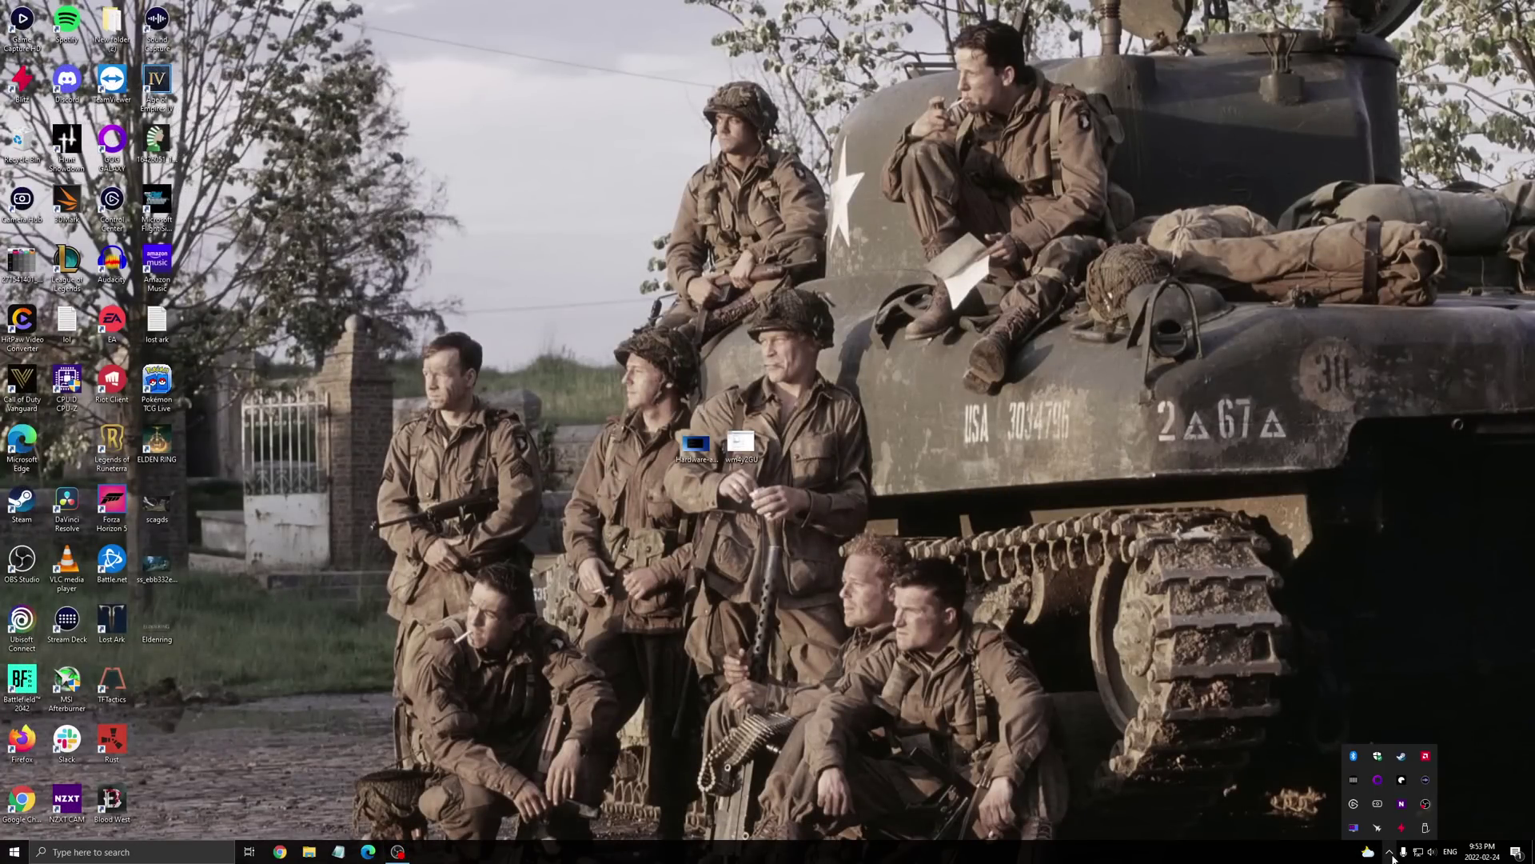
pyautogui.click(1288, 765)
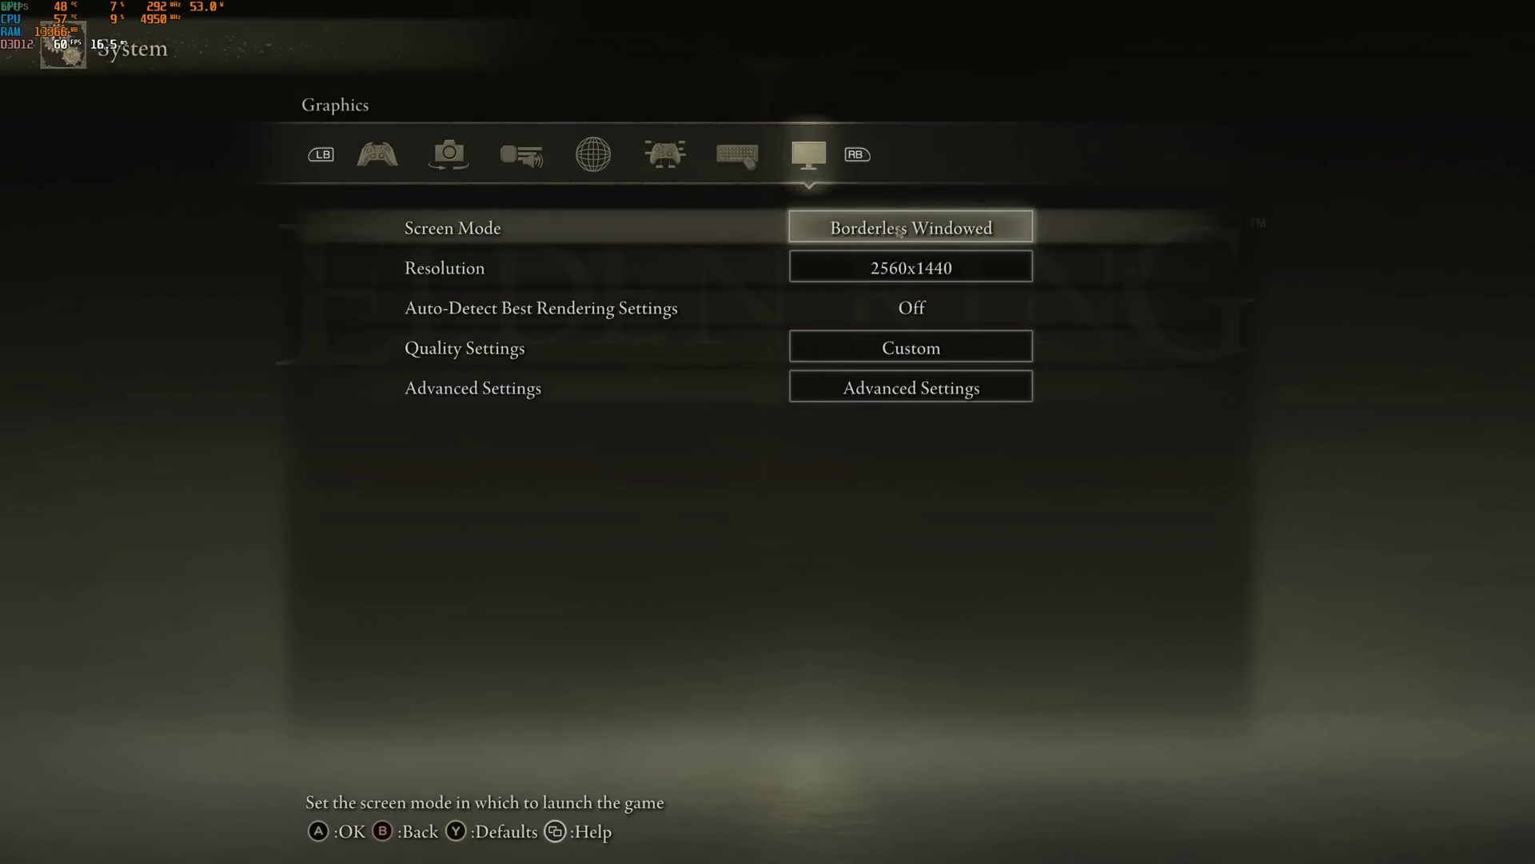
# Step: Set the Screen Mode to Borderless Windowed in Elden Ring's graphics settings
pyautogui.click(899, 232)
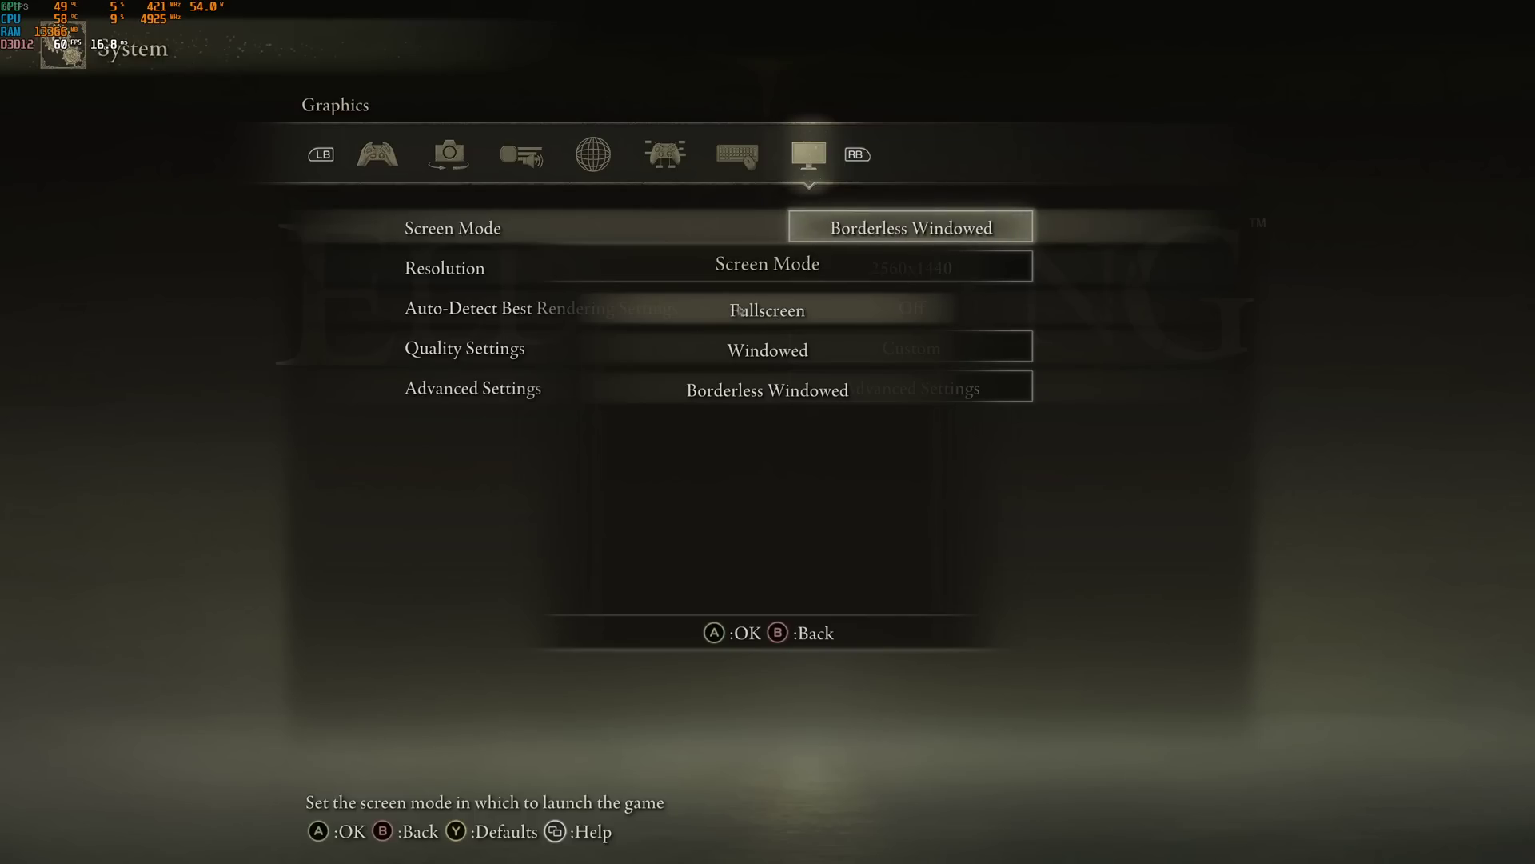
pyautogui.click(745, 394)
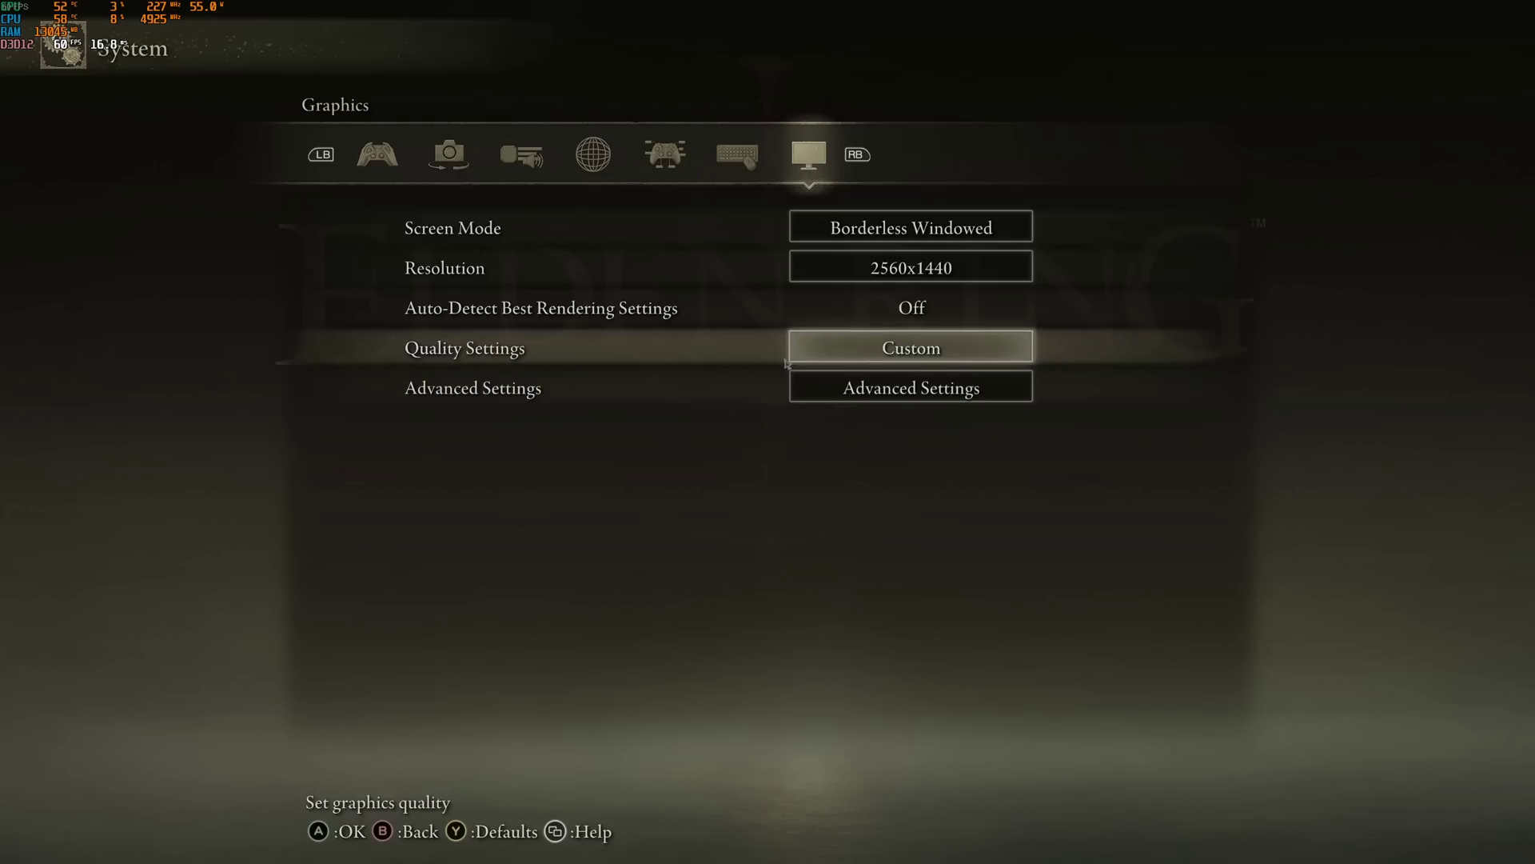
# Step: Open the advanced graphics settings, go through the Texture Quality levels and set it to Maximum
pyautogui.click(872, 391)
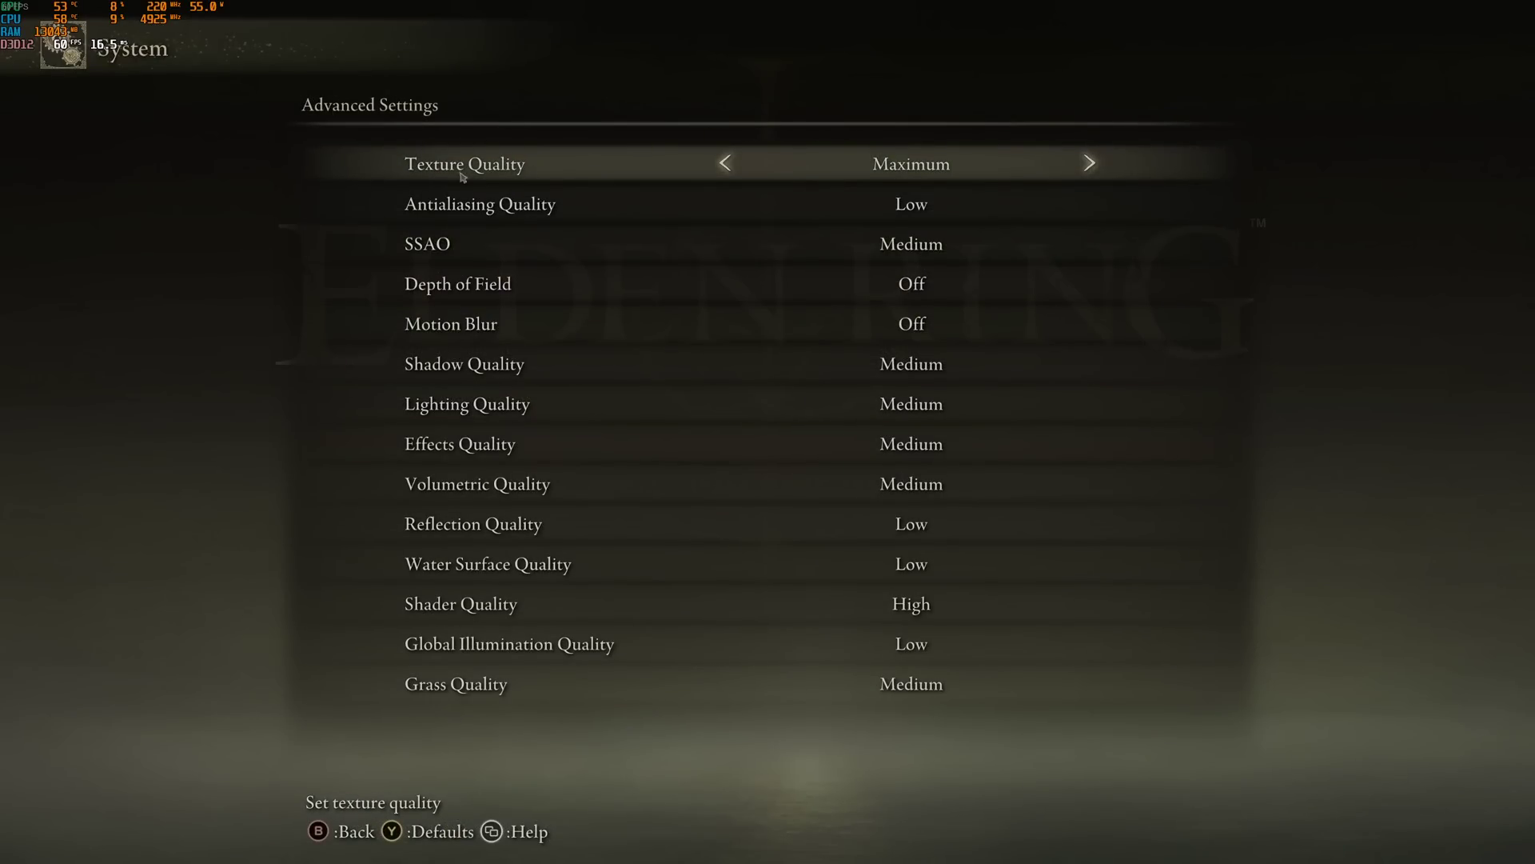
pyautogui.click(724, 163)
pyautogui.click(725, 163)
pyautogui.click(725, 164)
pyautogui.click(1088, 163)
pyautogui.click(1089, 163)
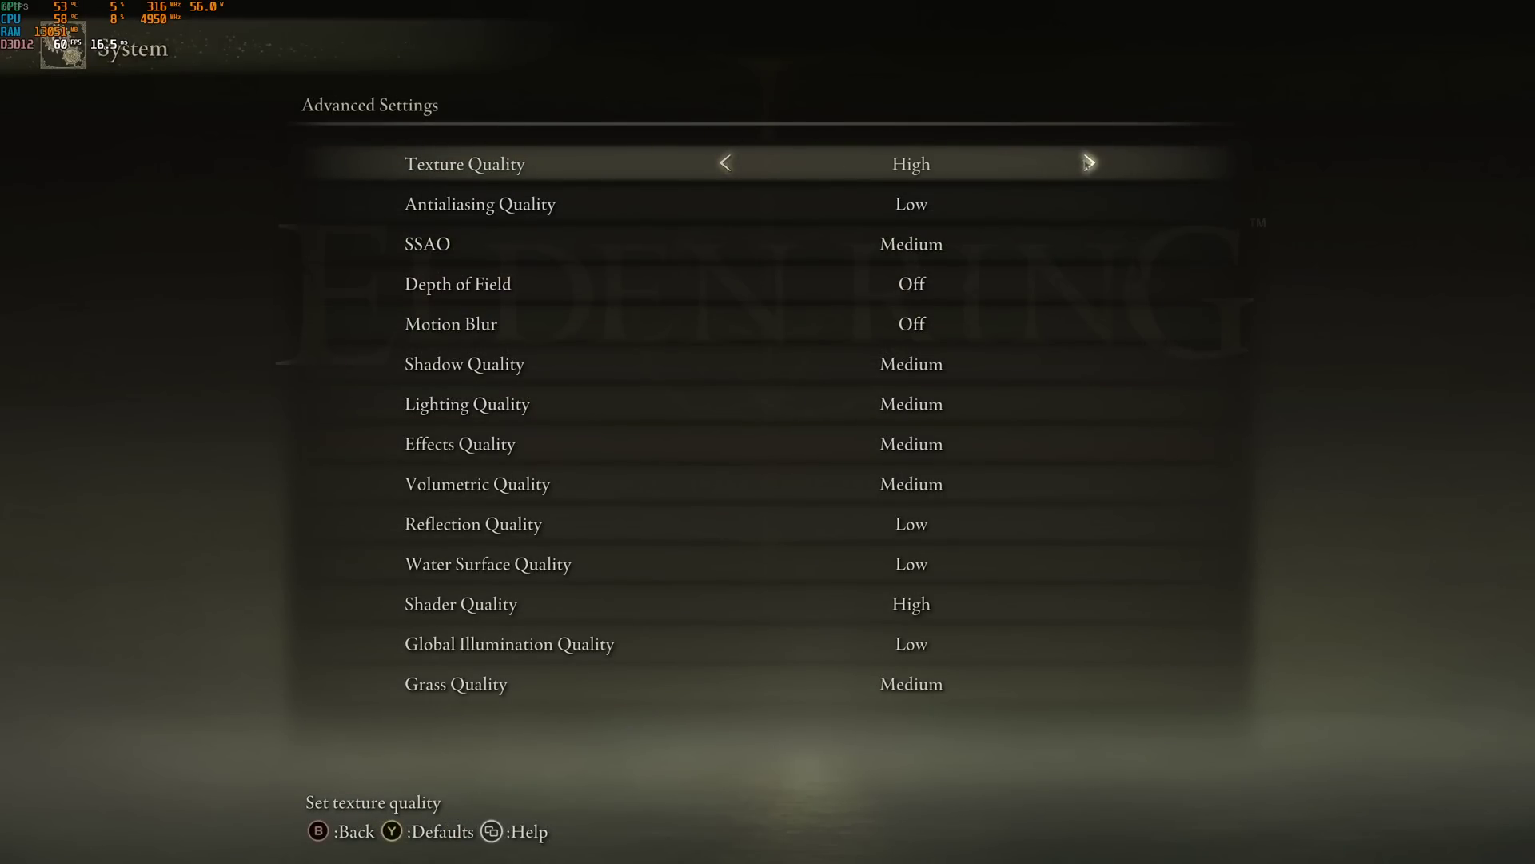
pyautogui.click(1090, 164)
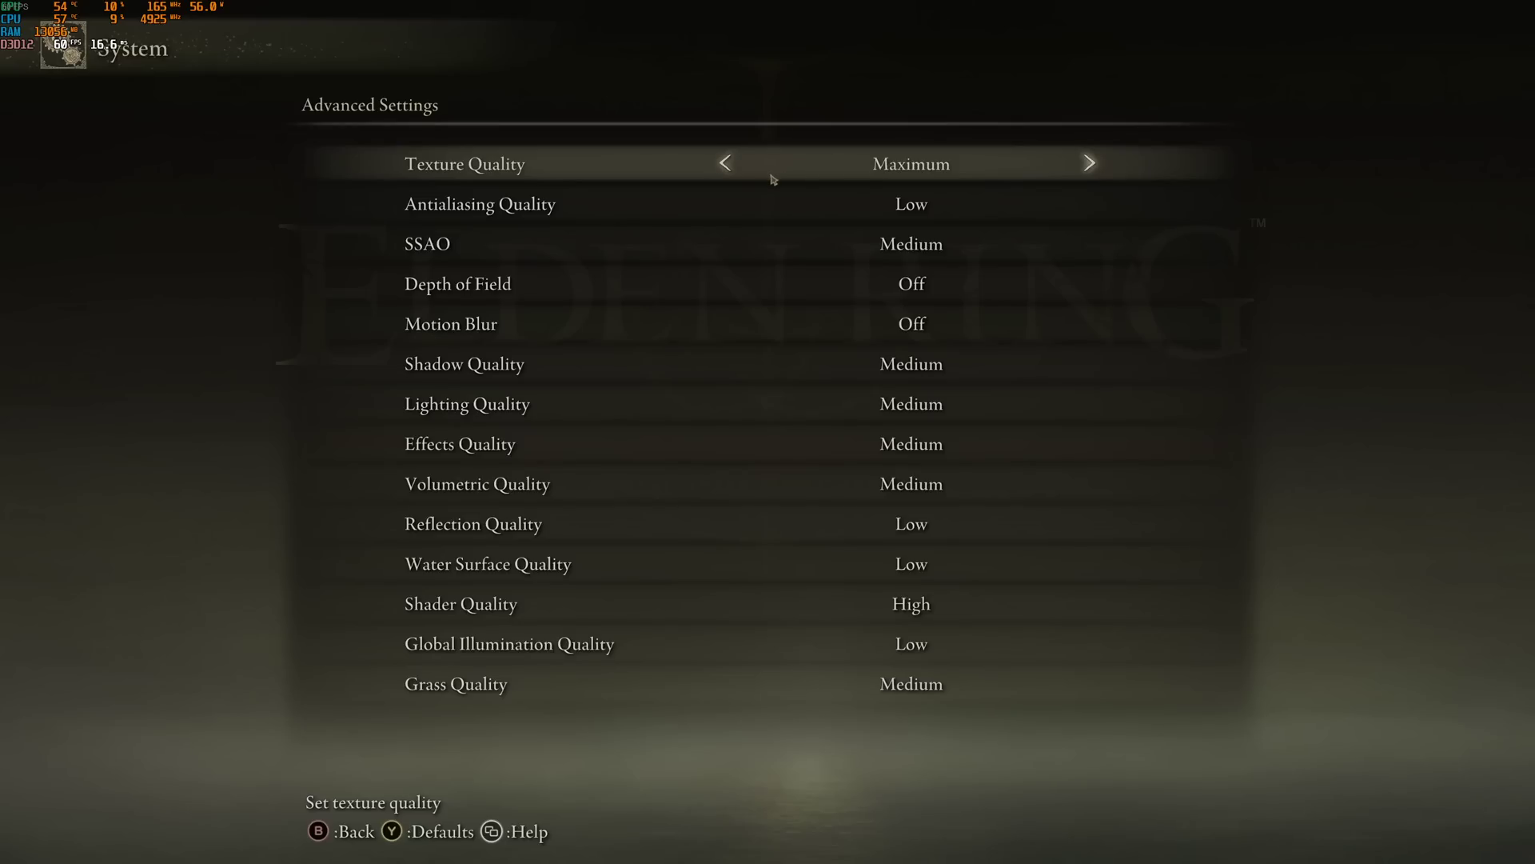
pyautogui.click(726, 165)
pyautogui.click(726, 164)
pyautogui.click(725, 165)
pyautogui.click(1089, 164)
pyautogui.click(1089, 163)
pyautogui.click(1089, 164)
# Step: Go through the Antialiasing Quality levels and set it to High
pyautogui.click(1086, 205)
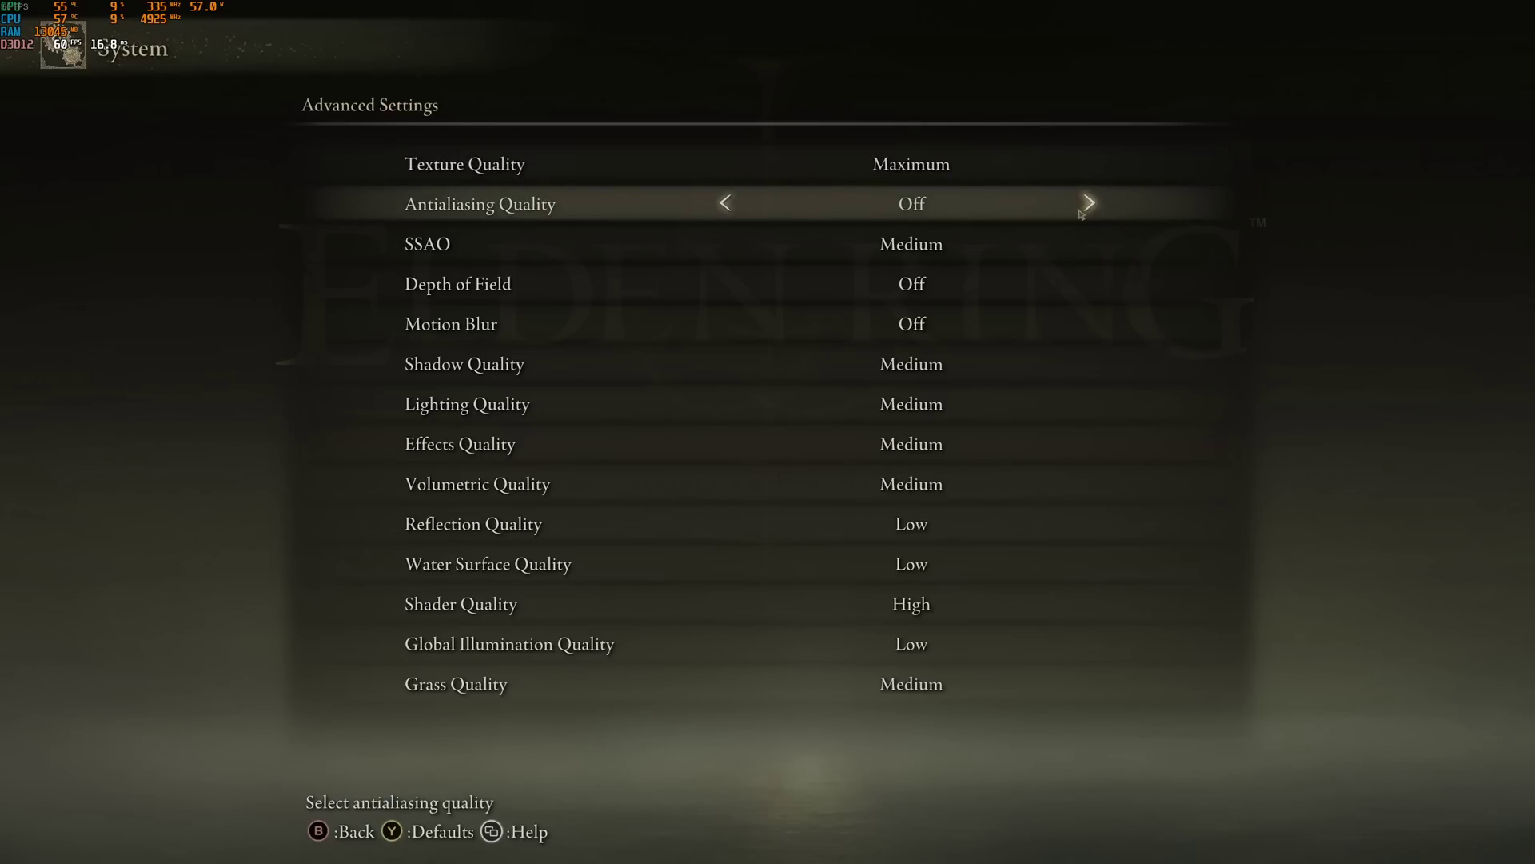
pyautogui.click(1086, 207)
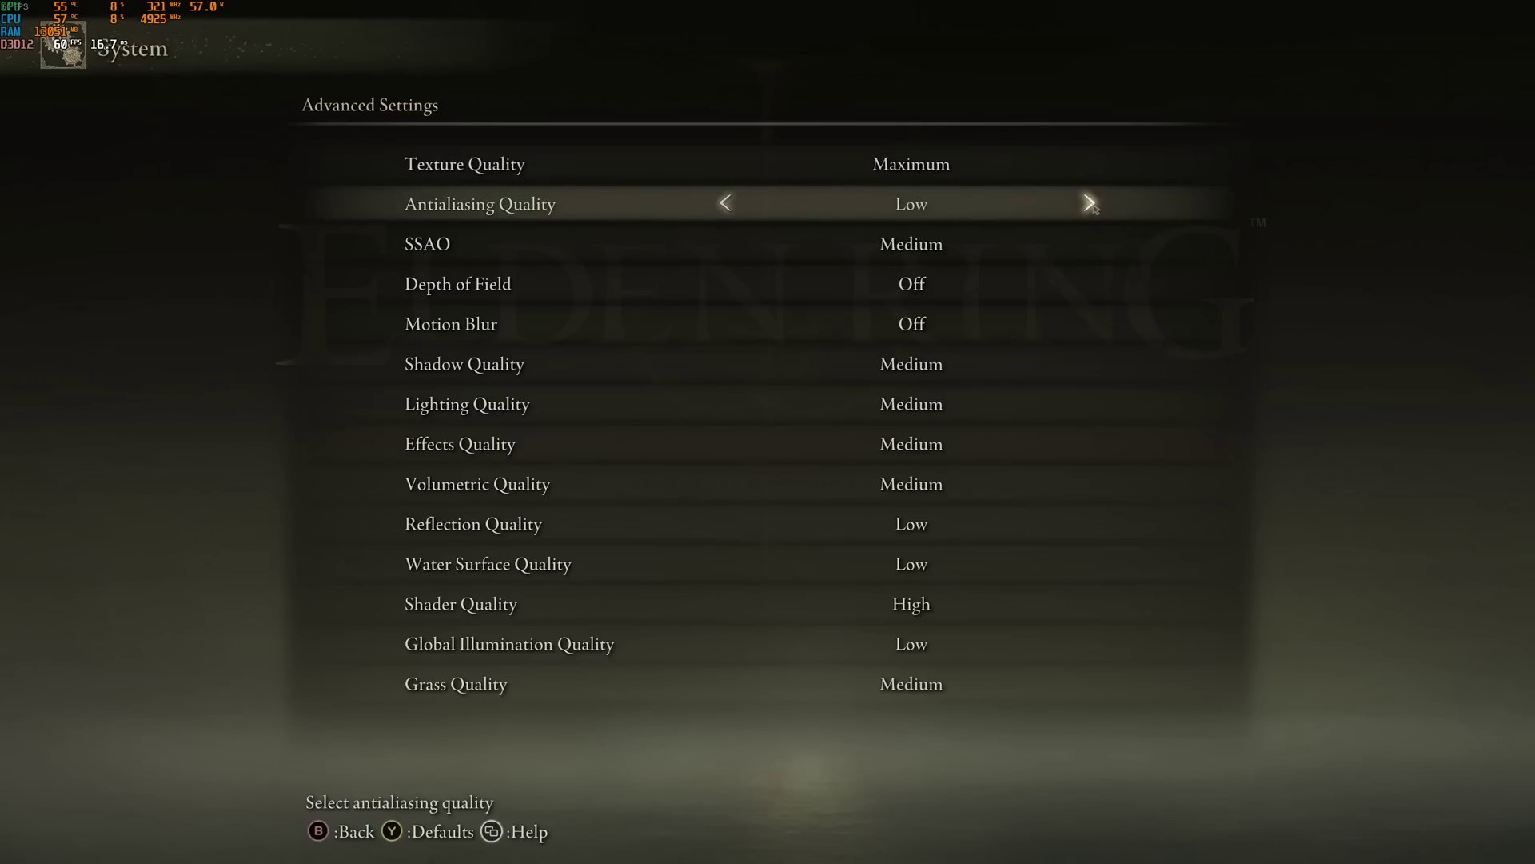
pyautogui.click(726, 204)
pyautogui.click(1089, 204)
pyautogui.click(1090, 204)
pyautogui.click(1089, 204)
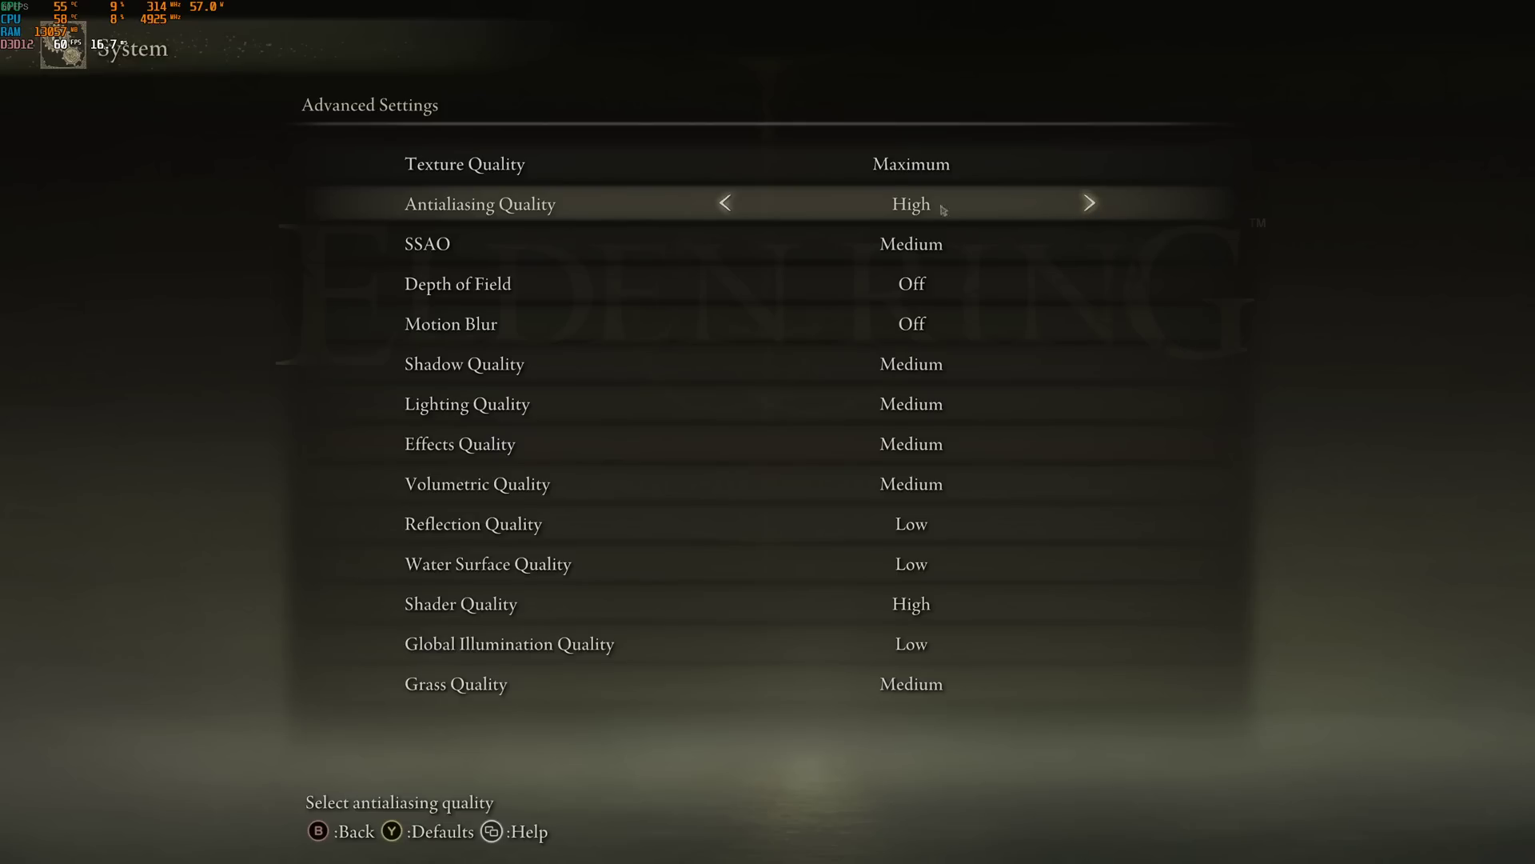